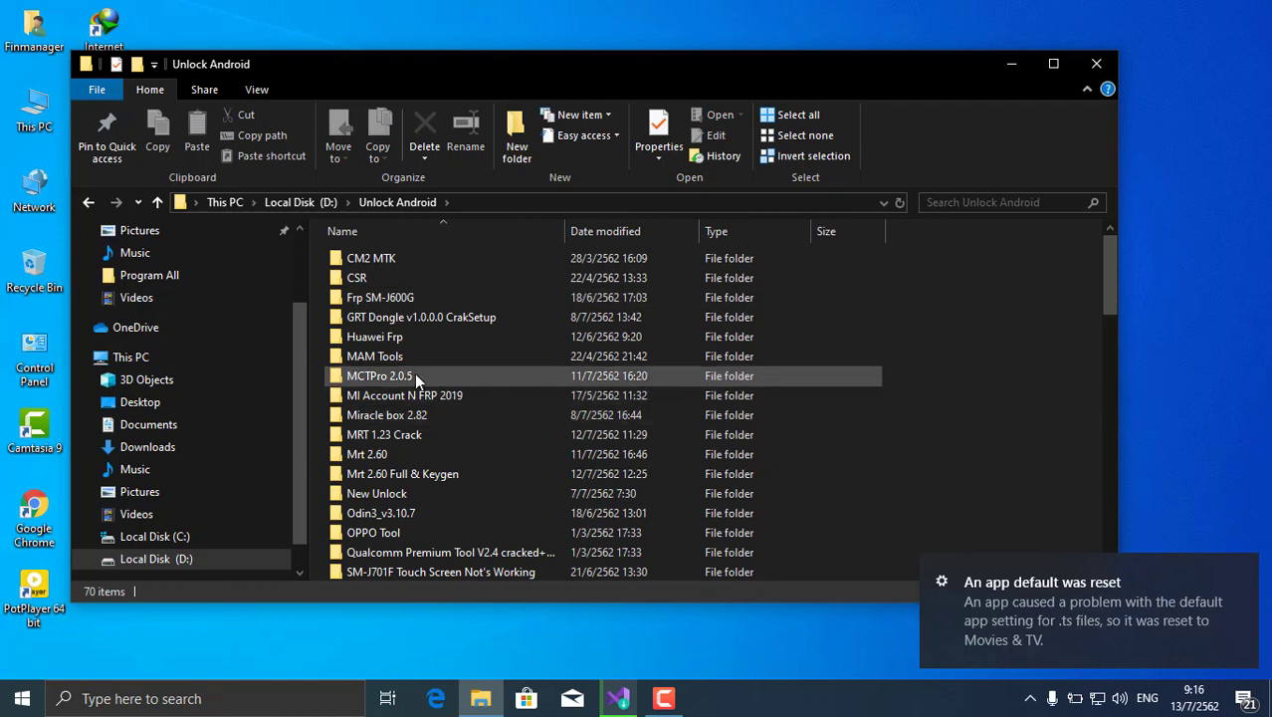
- Open the Mrt 2.60 folder and view the contents of the MRT V2.60.rar archive
double_click(409, 453)
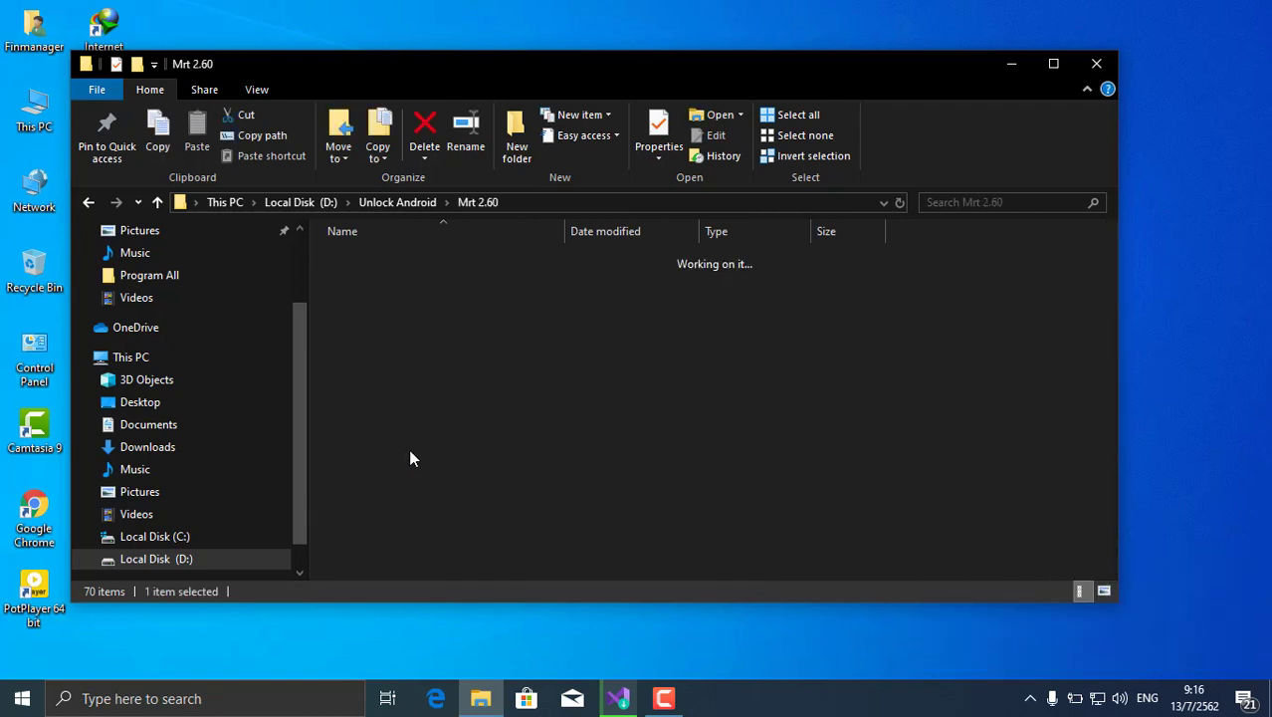
double_click(390, 281)
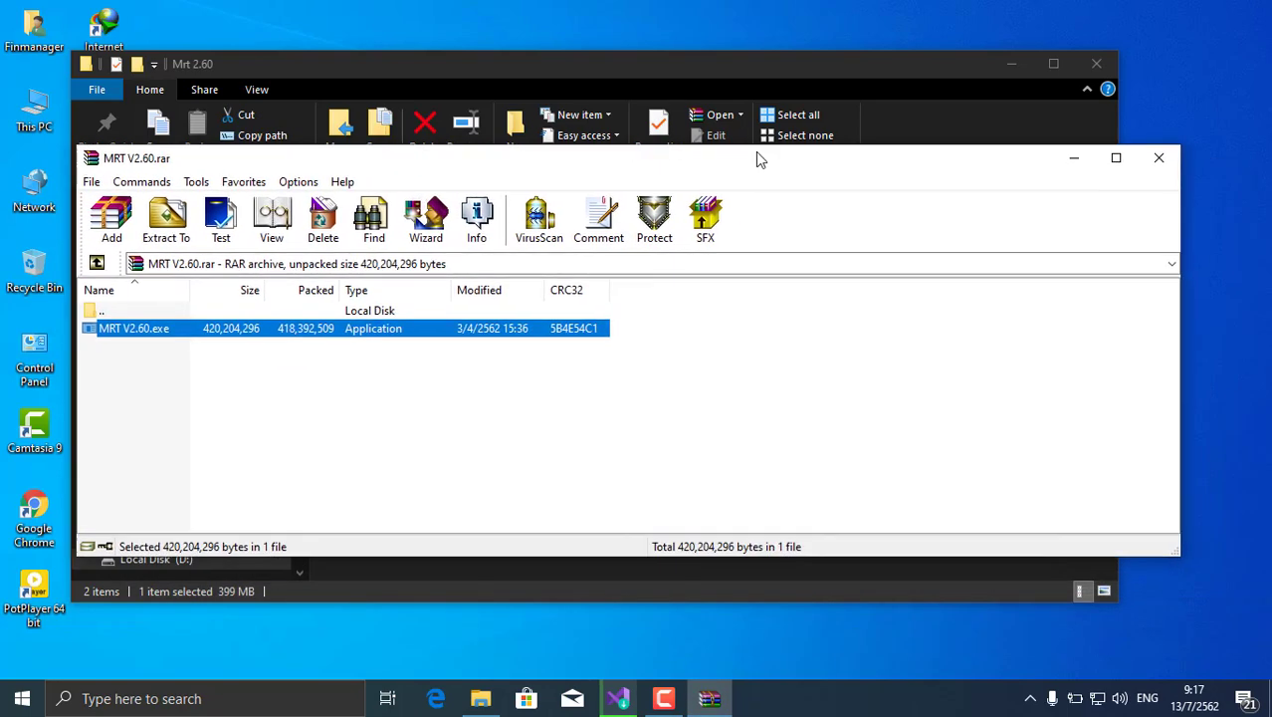
click(1155, 157)
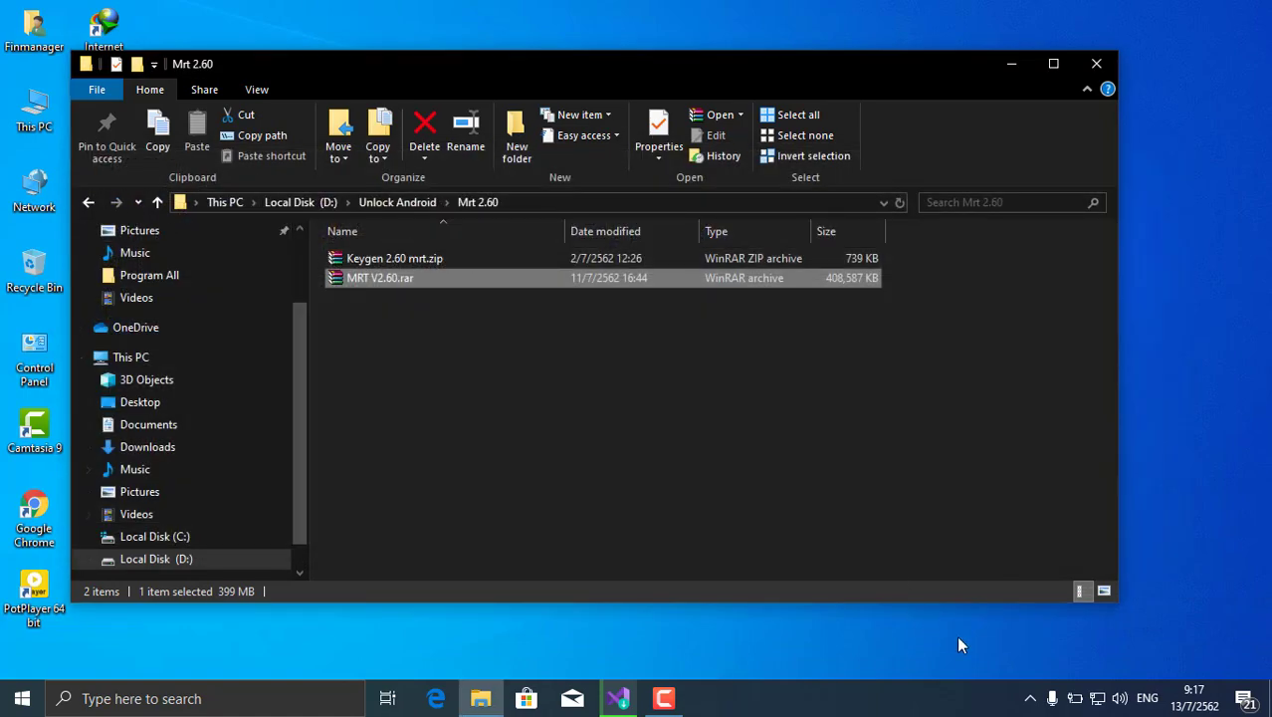
- Turn off real-time protection in the Virus & threat protection settings of Windows Security
click(1030, 698)
click(1025, 628)
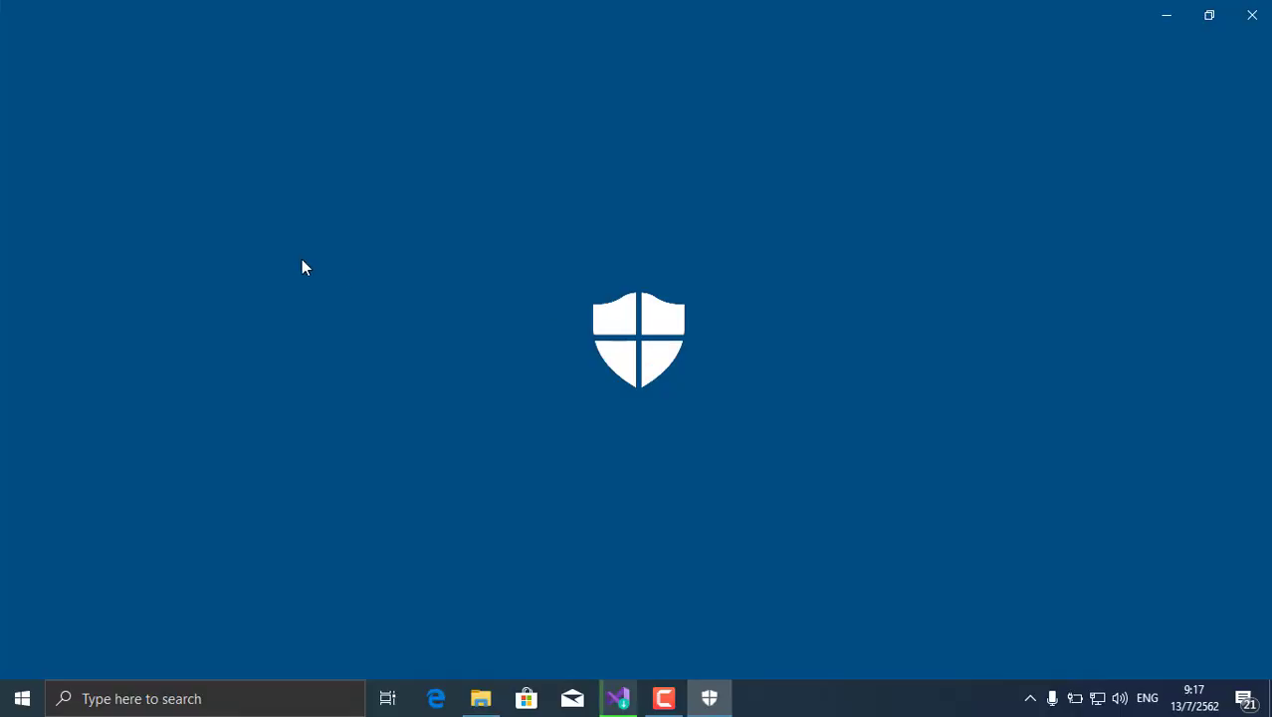
double_click(626, 31)
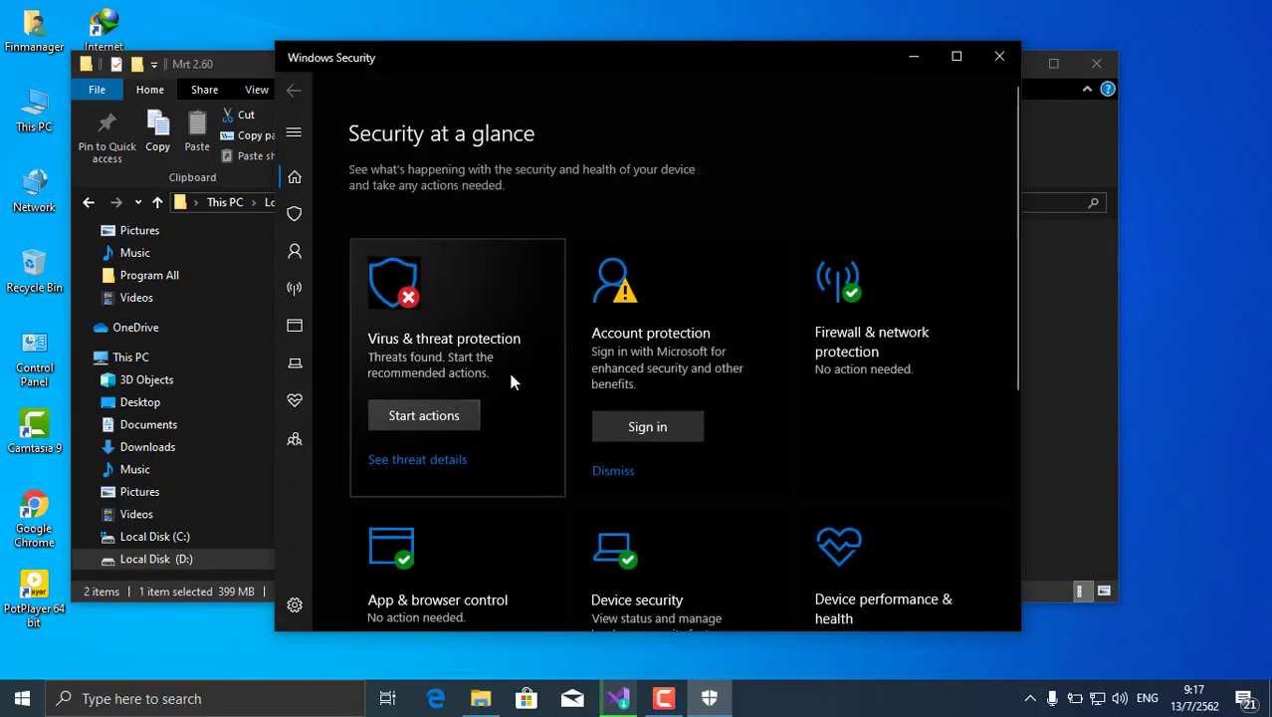
click(476, 328)
scroll(579, 461, down, 4)
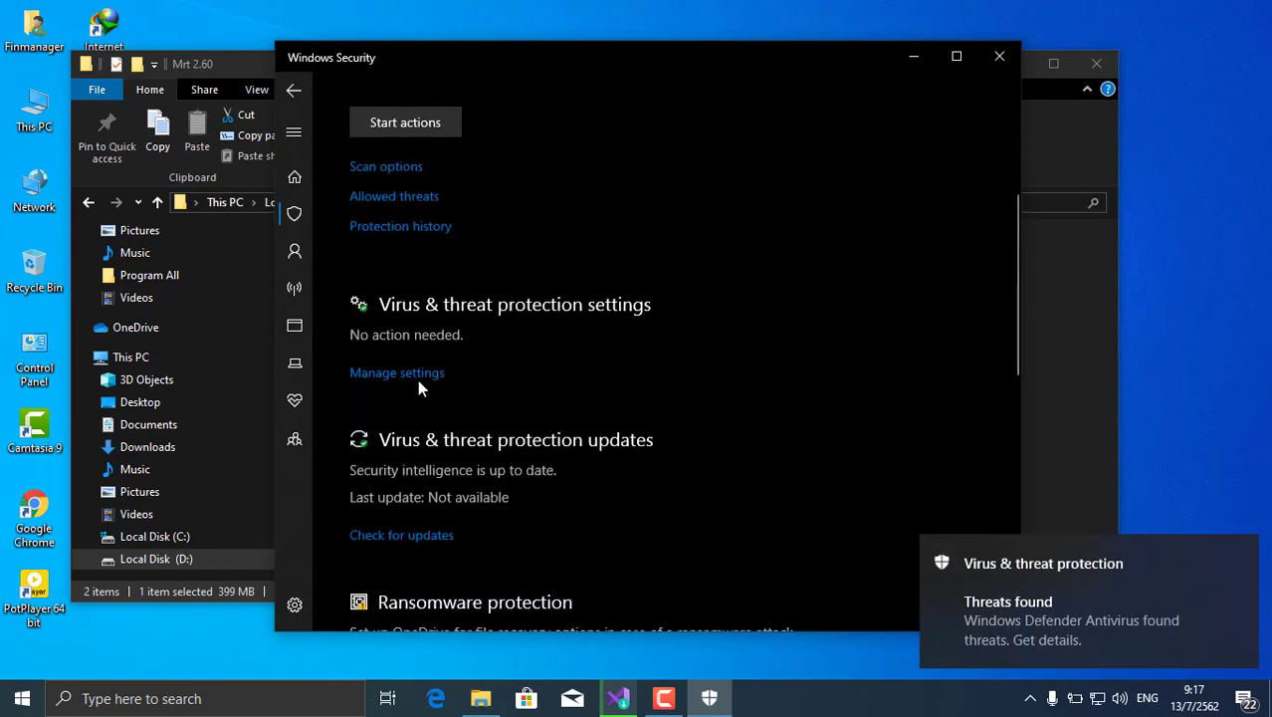
click(418, 379)
scroll(411, 381, down, 1)
click(412, 353)
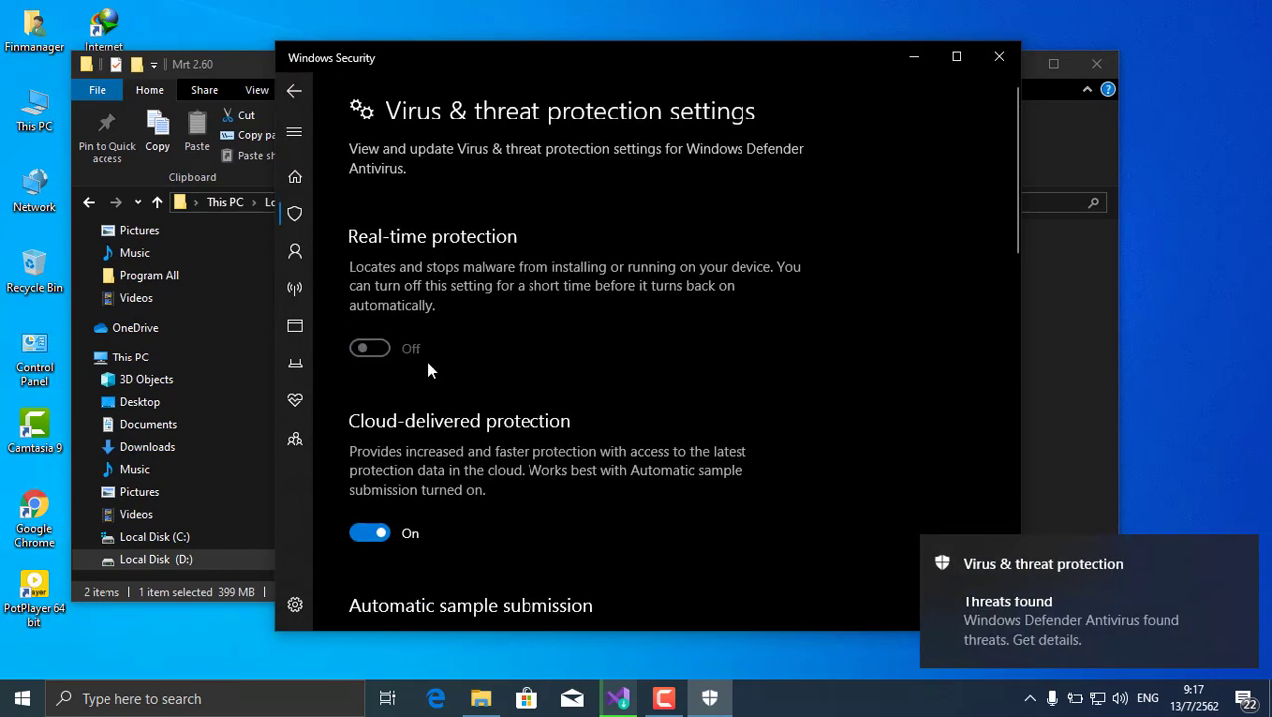
click(1000, 55)
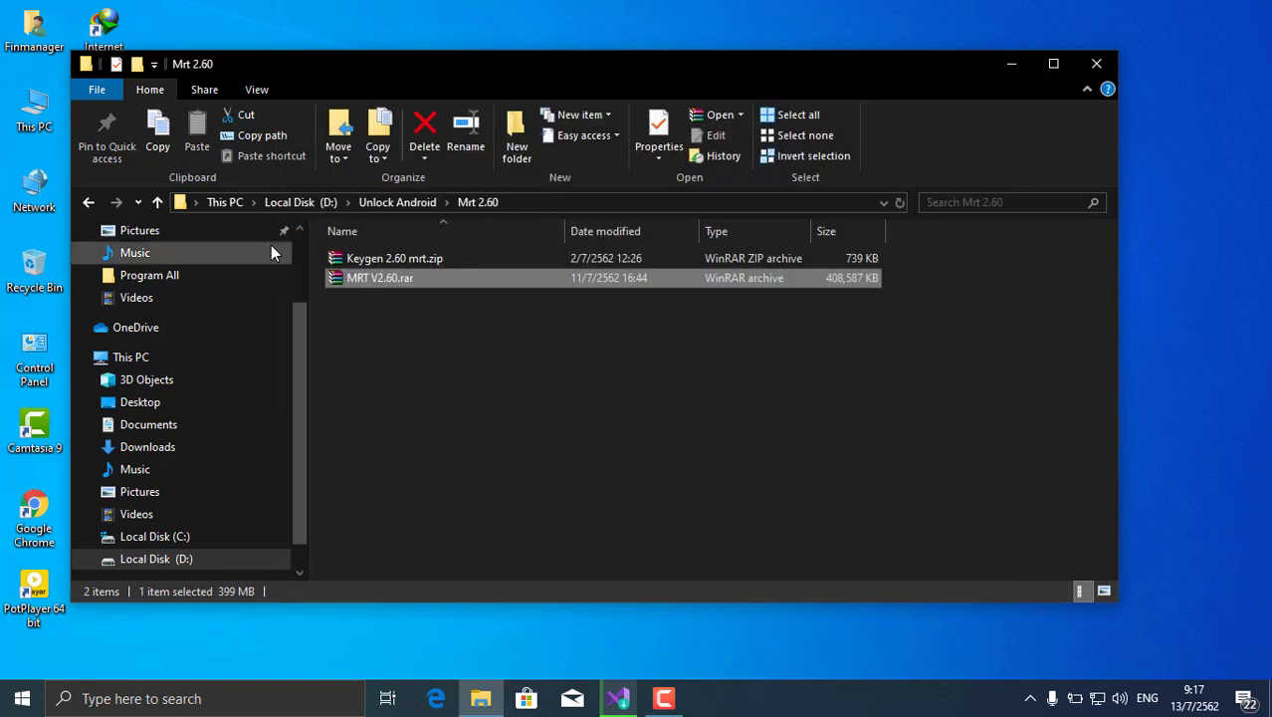
- Copy the installation password from mrt 2.60 keygen.txt in the Mrt 2.60 Full & Keygen folder
click(89, 203)
double_click(403, 488)
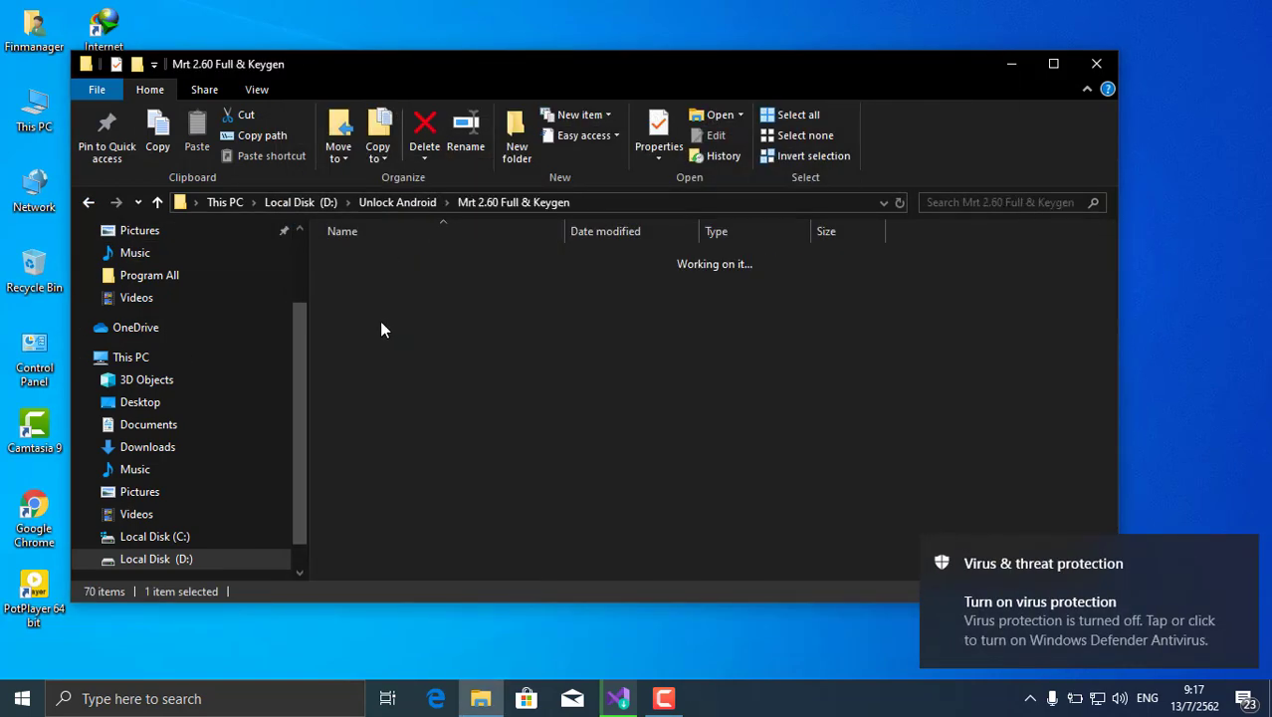
double_click(383, 341)
drag(263, 216, 156, 202)
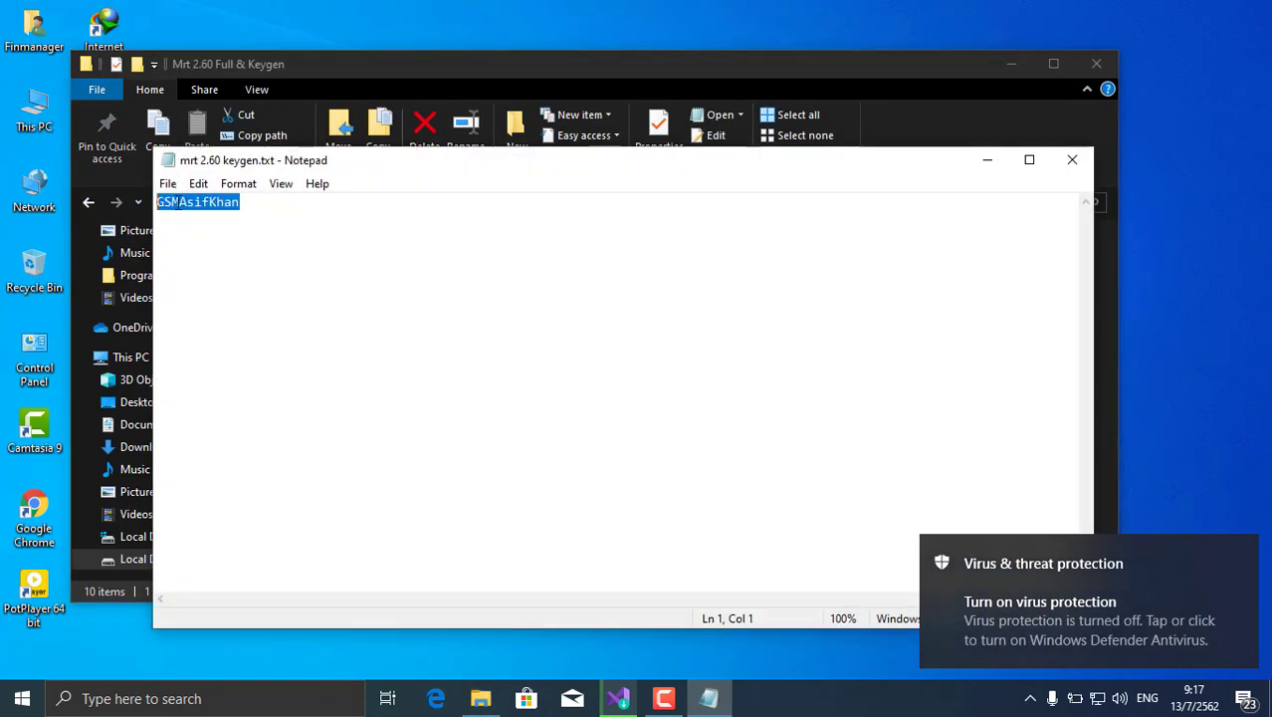
right_click(177, 204)
click(221, 263)
click(1073, 161)
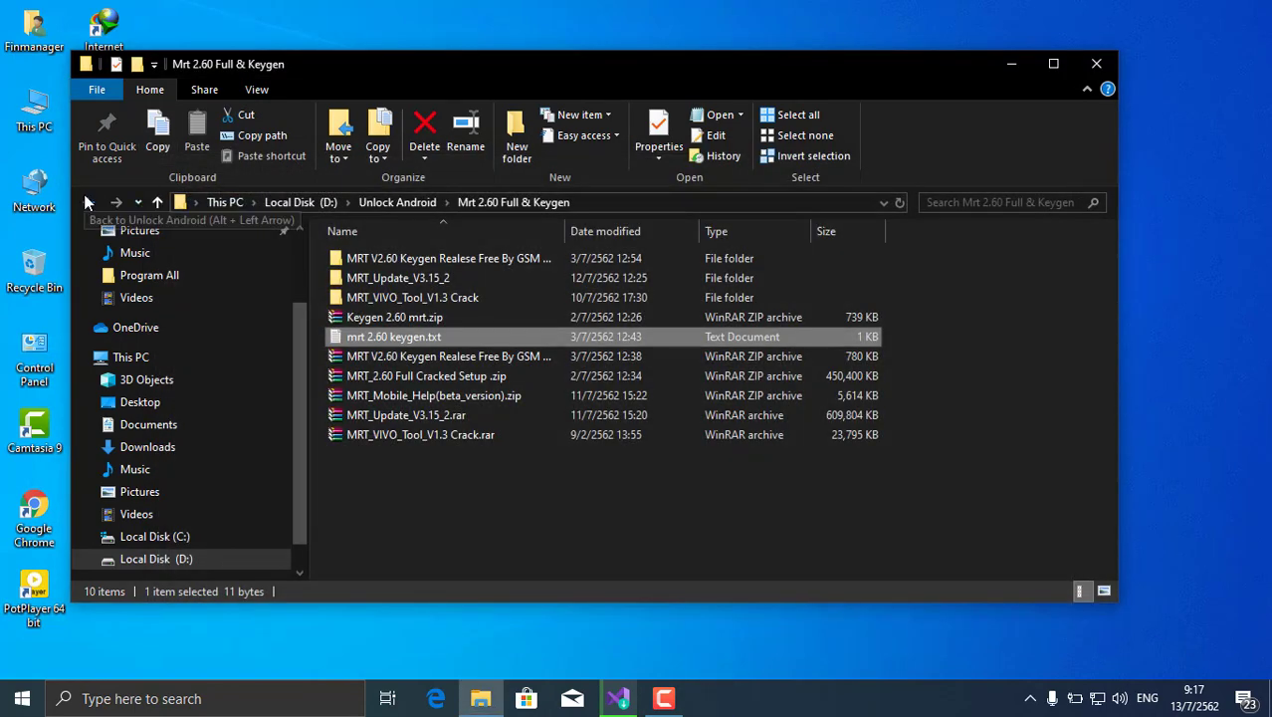
- Return to the Mrt 2.60 folder and run MRT V2.60.exe from the MRT V2.60.rar archive
click(86, 202)
double_click(395, 454)
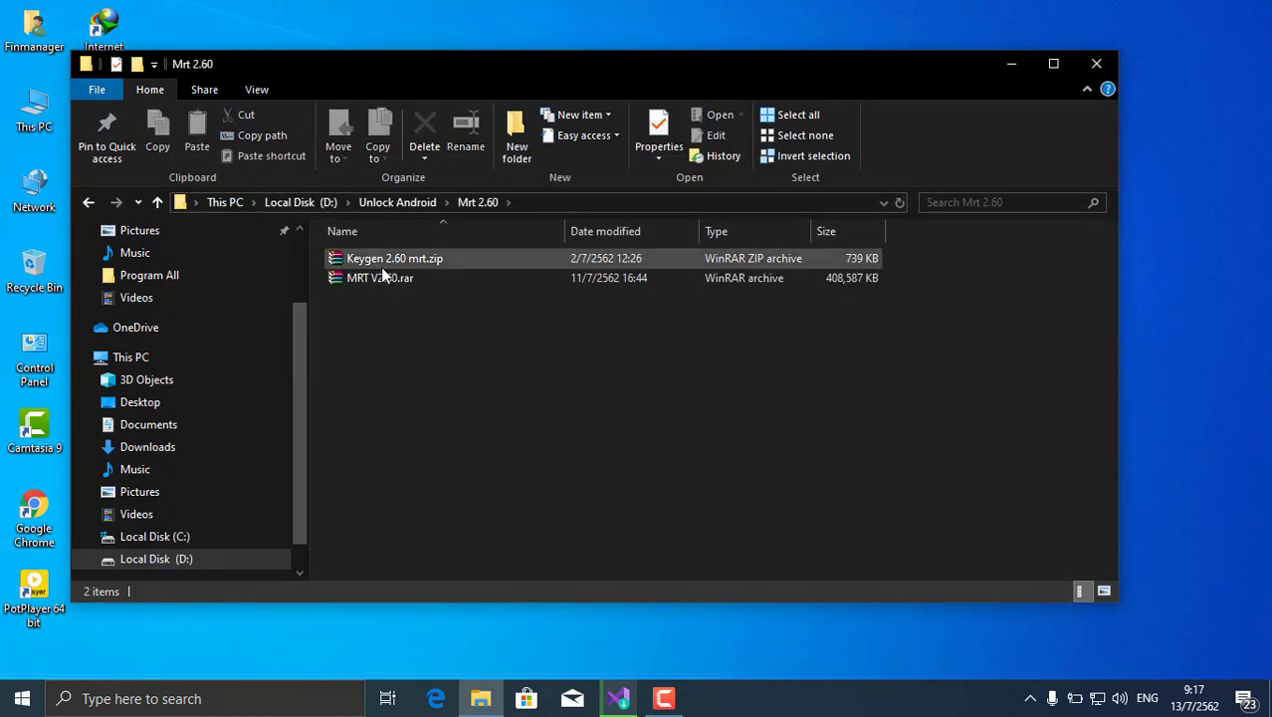
double_click(379, 278)
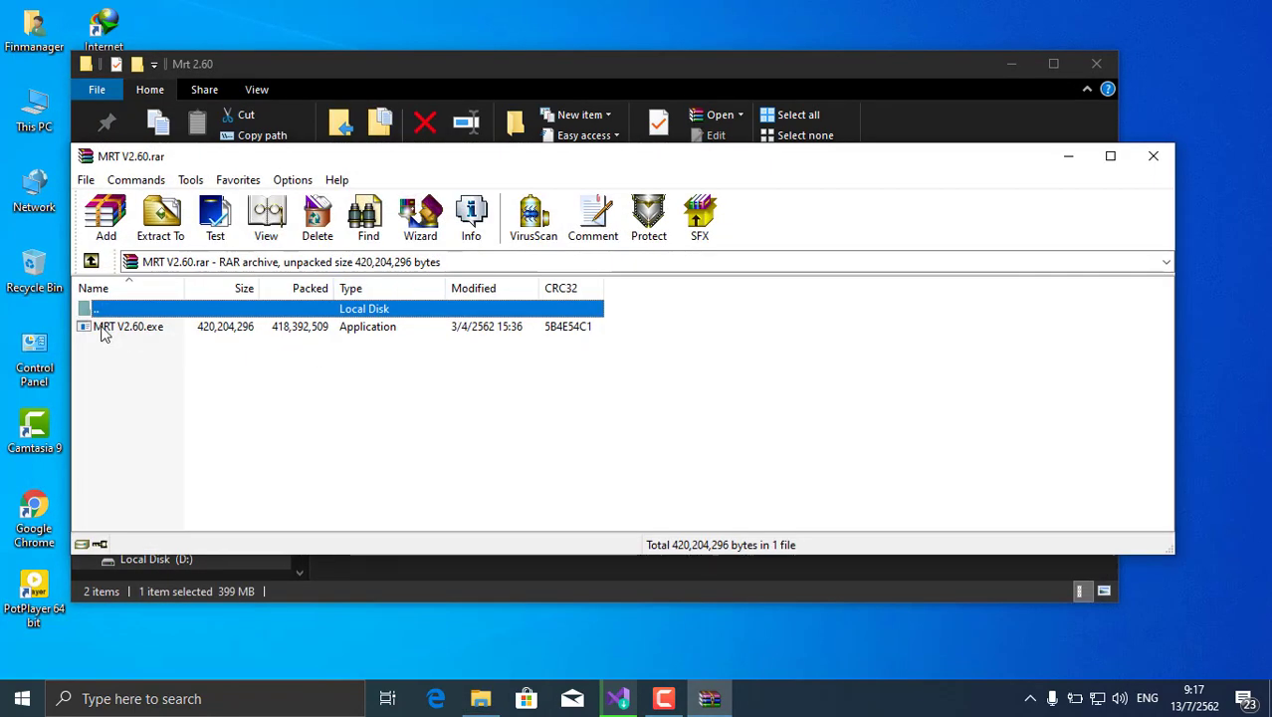
double_click(104, 329)
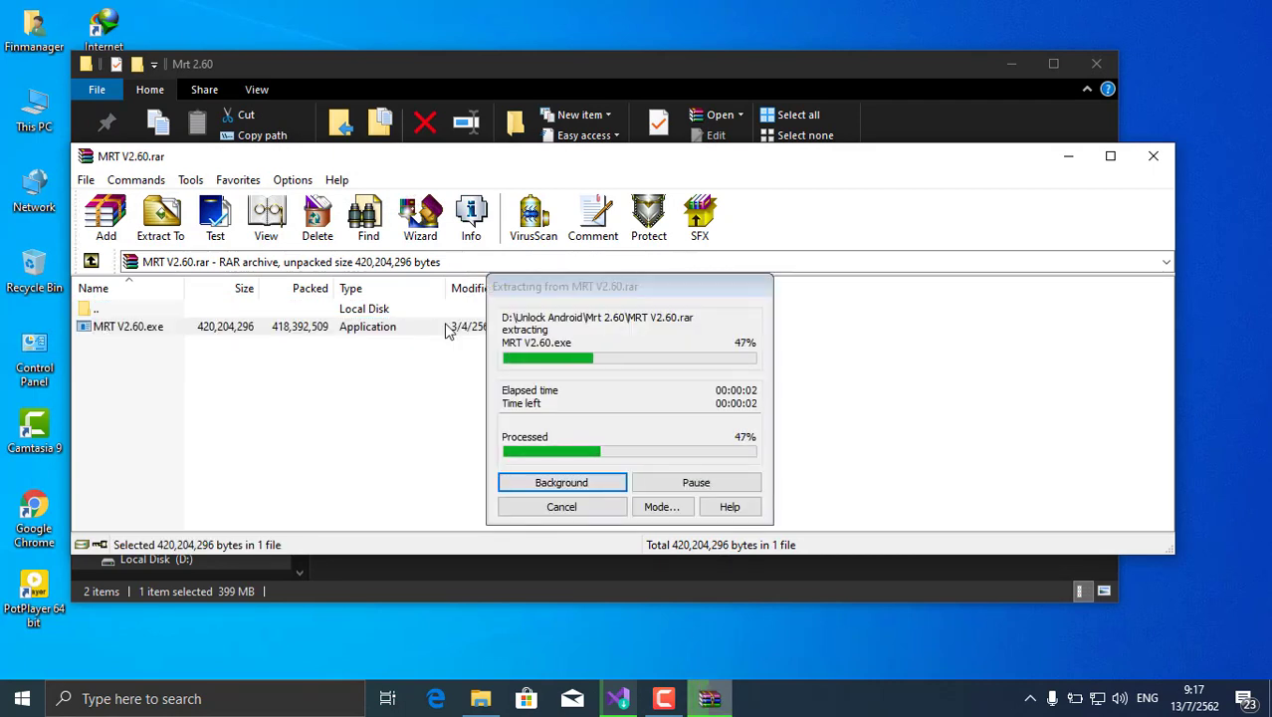
- Narrow and reposition the MRT V2.60.rar archive window, and minimize both it and the Mrt 2.60 folder window
drag(1173, 342, 662, 313)
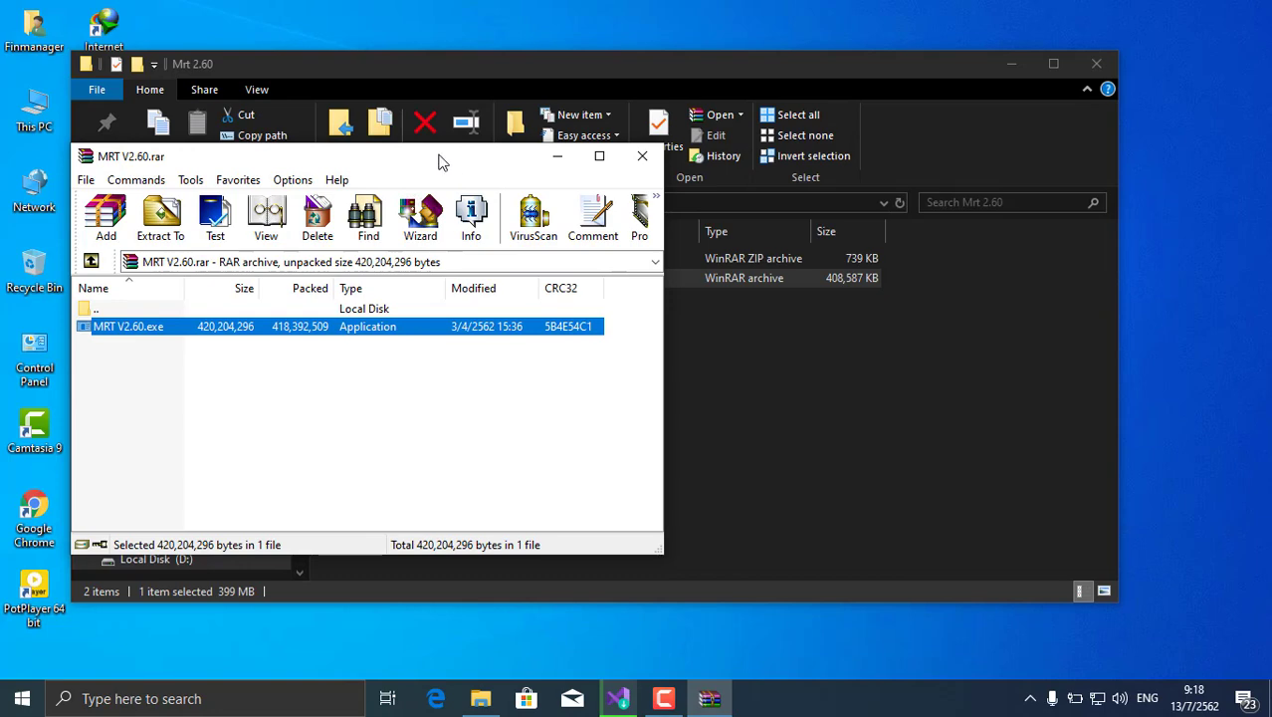
drag(443, 162, 806, 179)
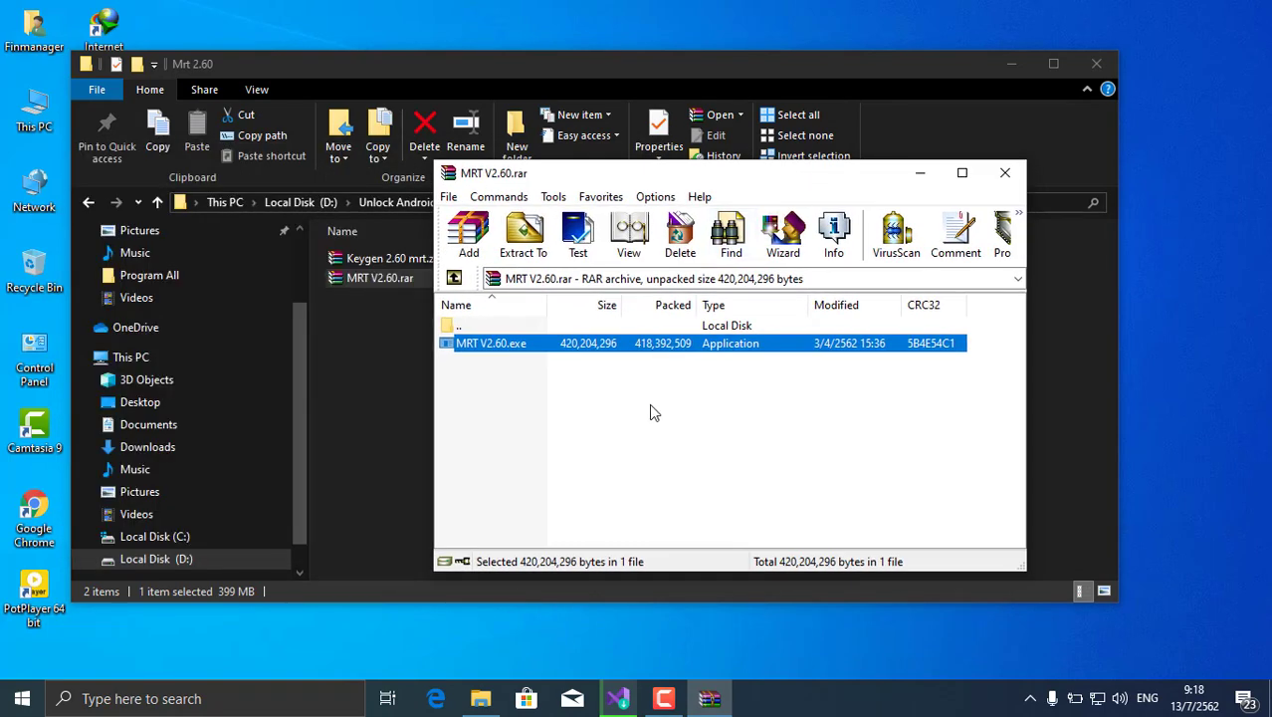
click(920, 173)
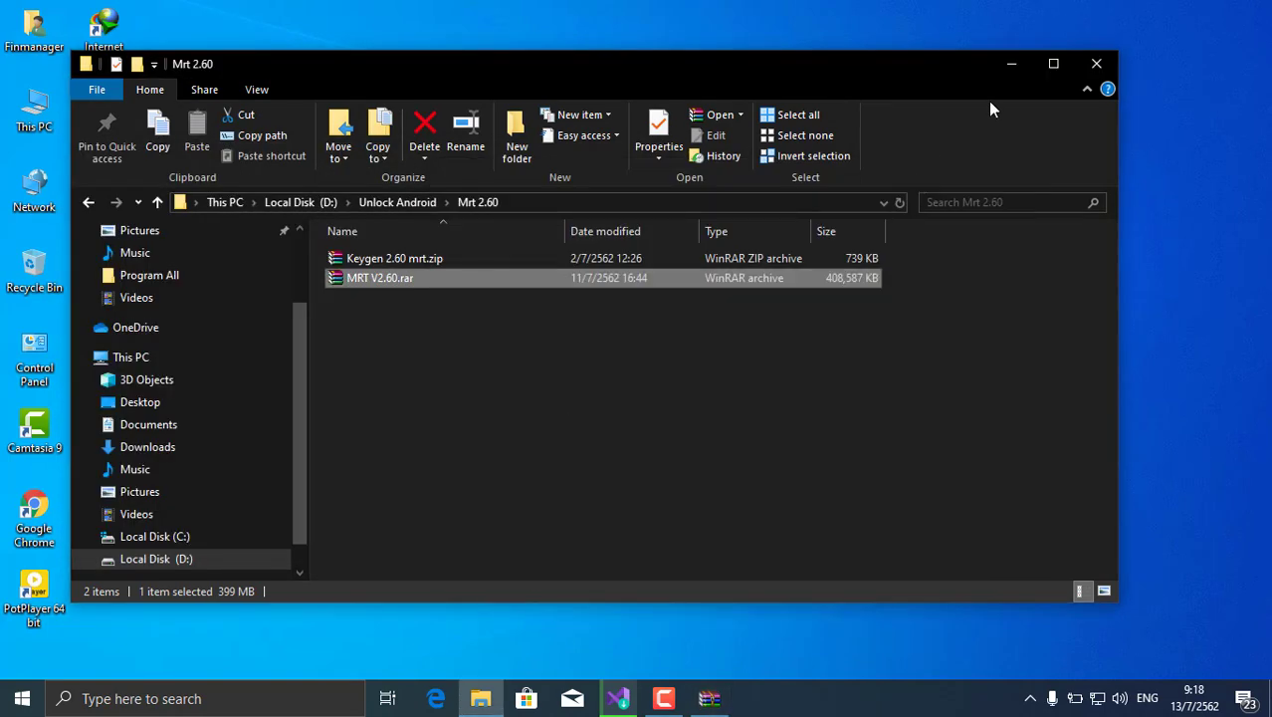
click(1011, 64)
click(708, 699)
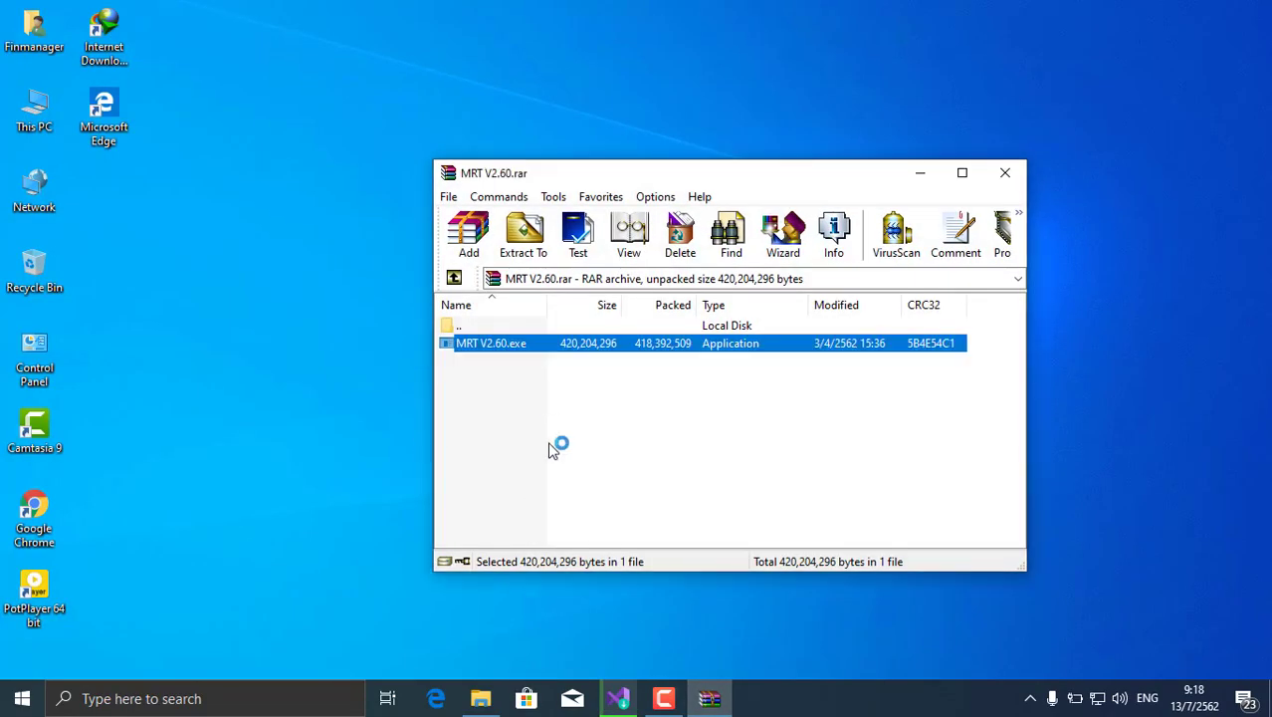
click(918, 176)
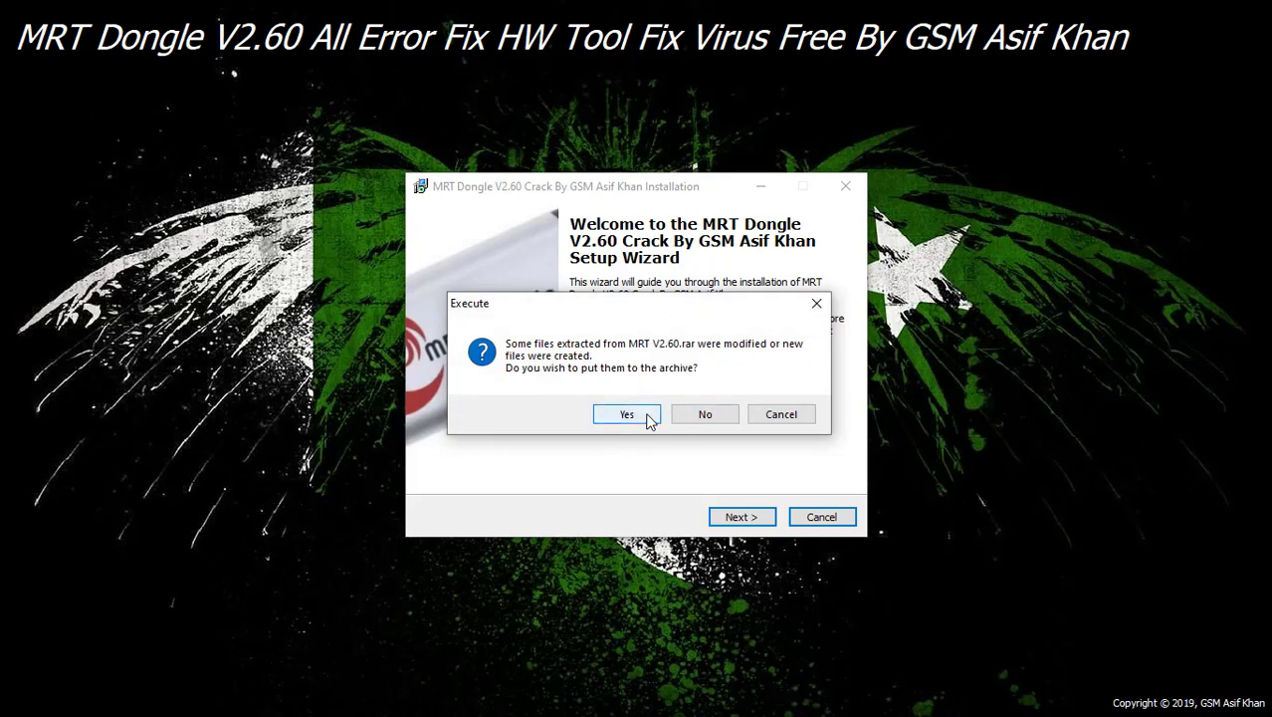
- Agree to put the modified files into the archive, and submit the copied installation password in the MRT Dongle setup wizard
click(648, 416)
click(737, 515)
right_click(529, 410)
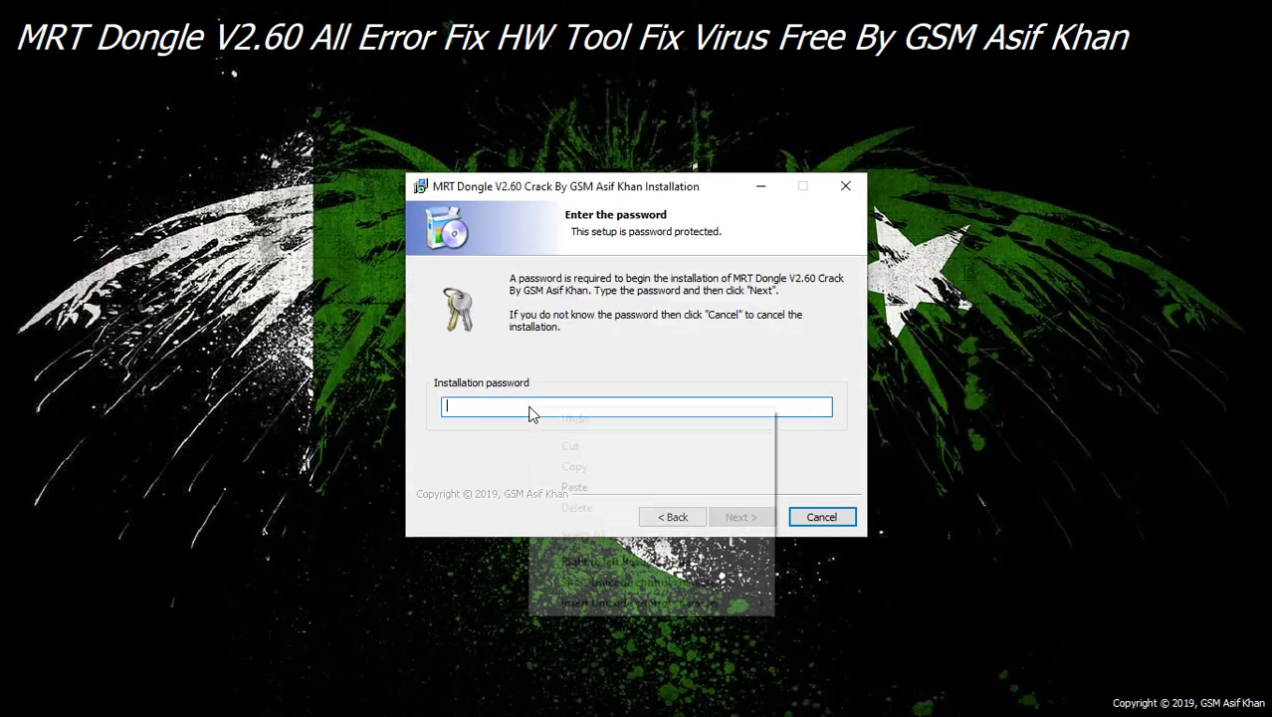
click(551, 487)
click(736, 518)
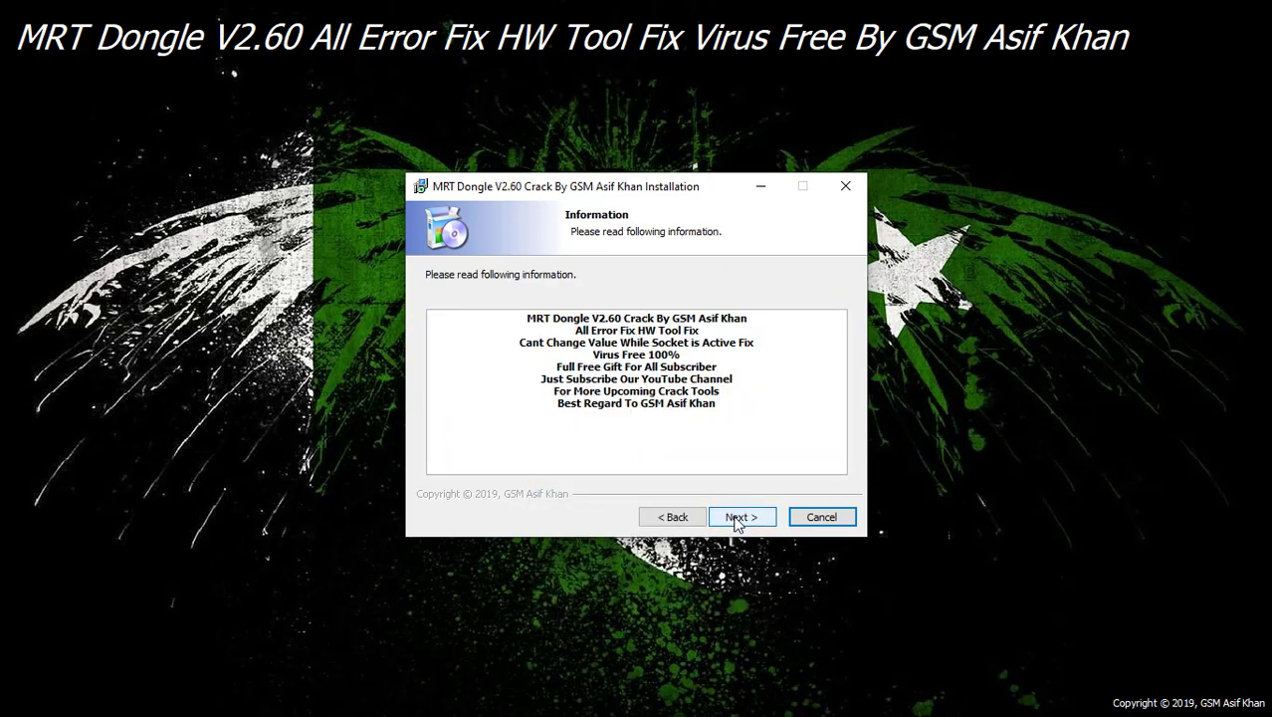
- Proceed through the remaining setup wizard pages with the default options to install MRT Dongle V2.60
click(736, 518)
click(737, 518)
click(737, 517)
click(737, 518)
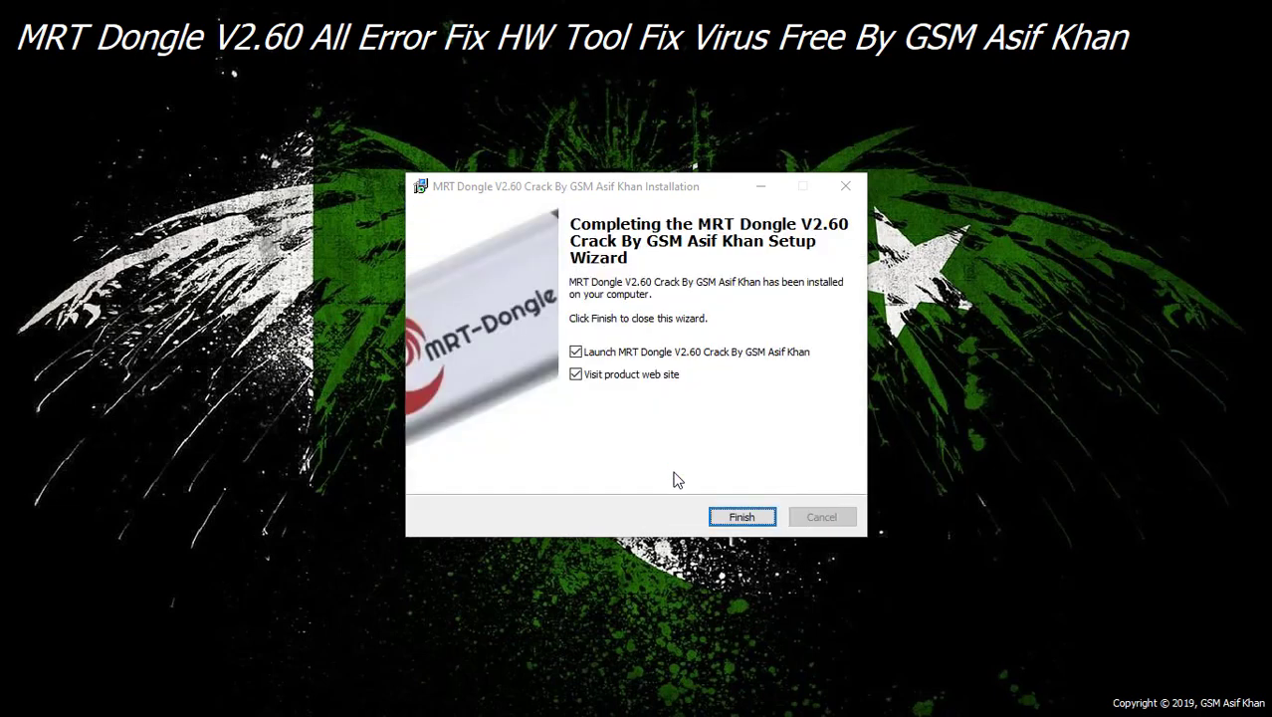
- Finish the setup with the launch and product web site options cleared, and open MRT Dongle V2.60 from the desktop
click(604, 376)
click(576, 352)
click(725, 517)
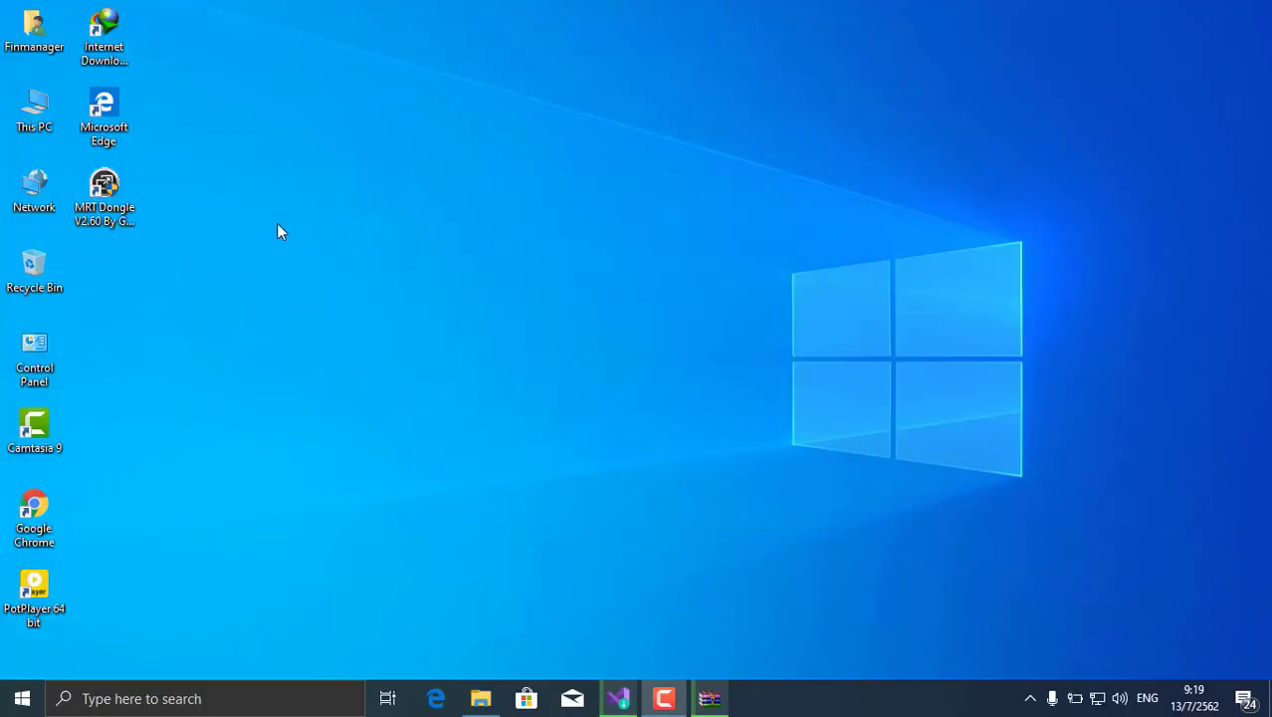
double_click(104, 189)
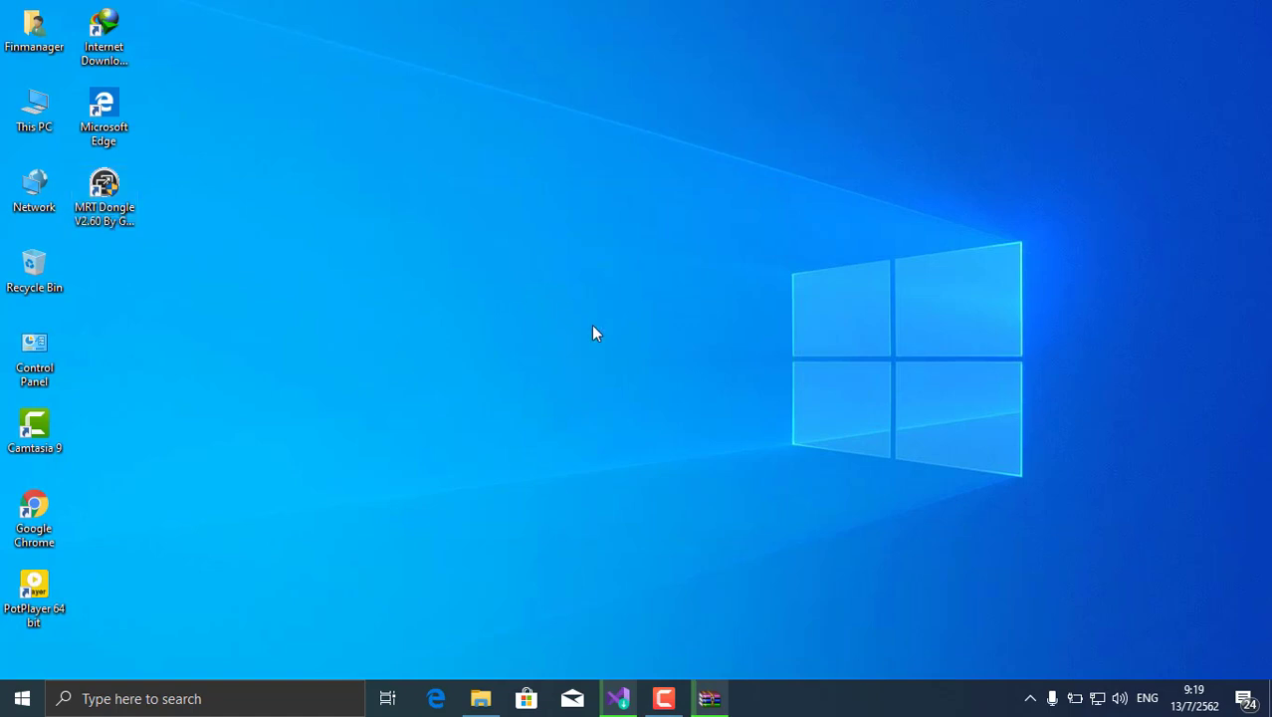
drag(673, 167, 570, 151)
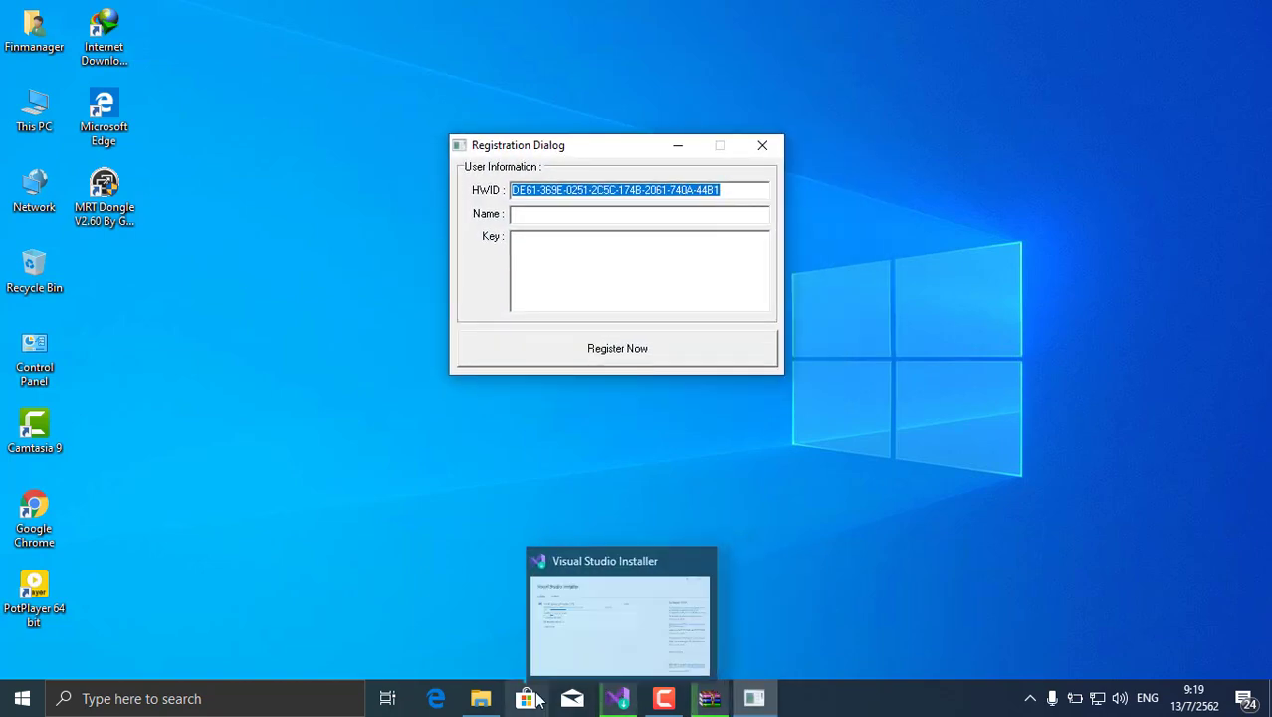
- Run the keygen application from Keygen 2.60 mrt.zip in the Mrt 2.60 folder, and close the archive and folder windows
click(481, 698)
double_click(396, 284)
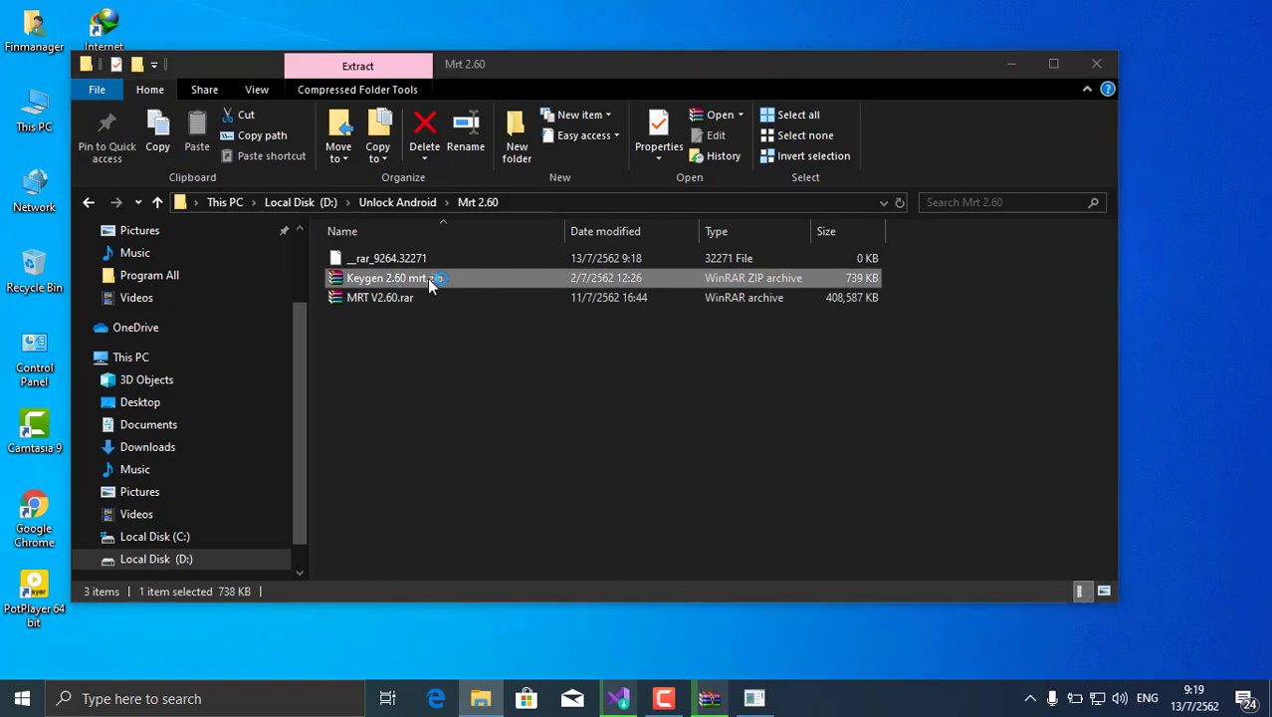
double_click(164, 327)
double_click(165, 326)
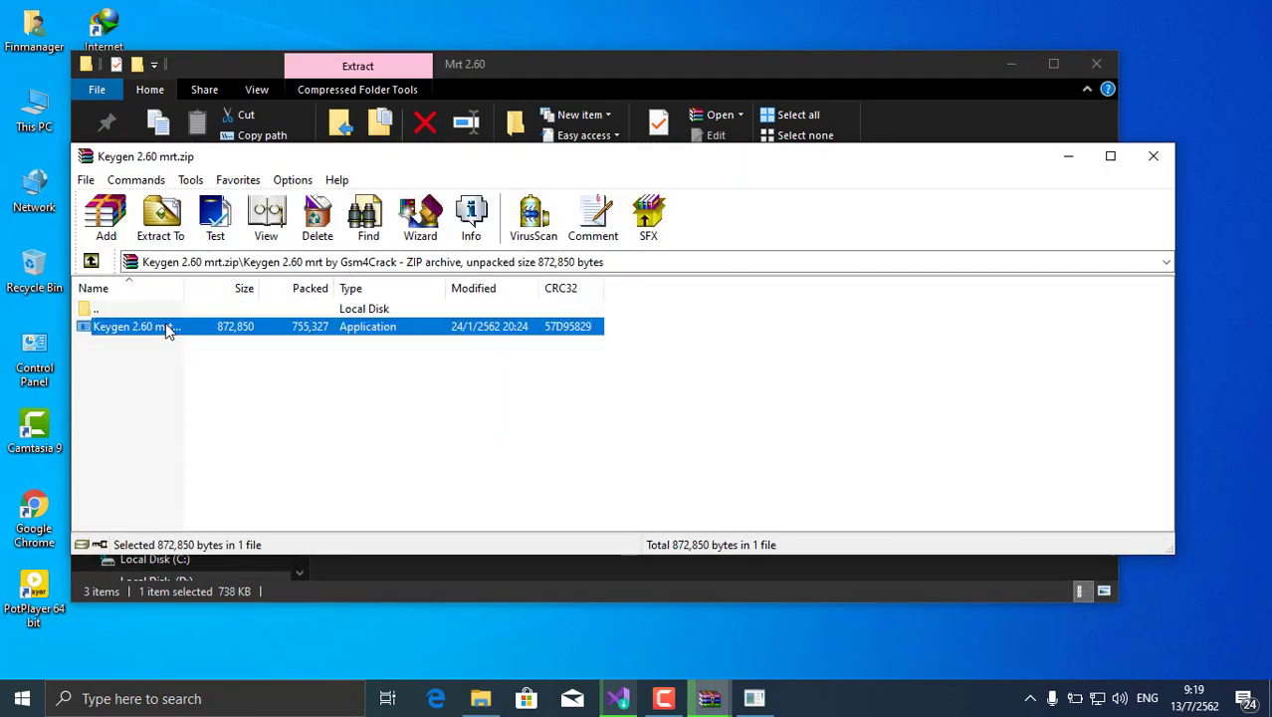
click(1153, 157)
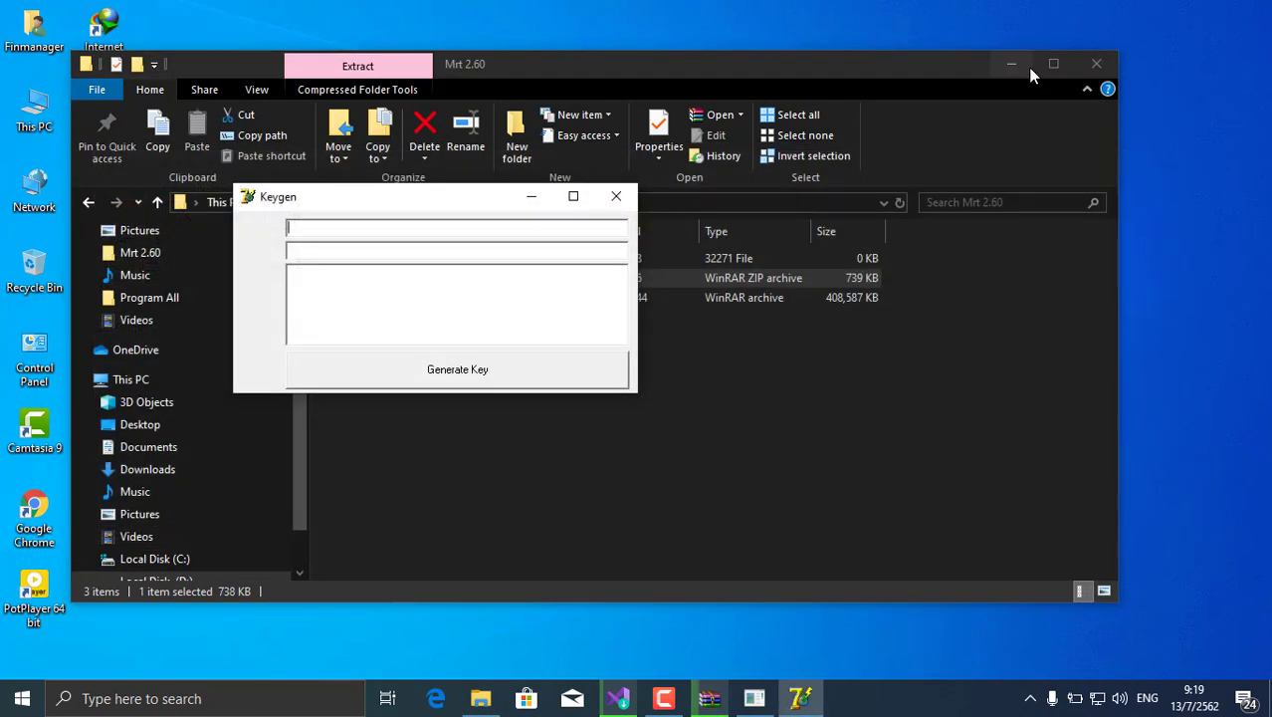
click(1095, 64)
- Arrange the Registration Dialog and the Keygen window side by side on the desktop
drag(472, 198, 903, 162)
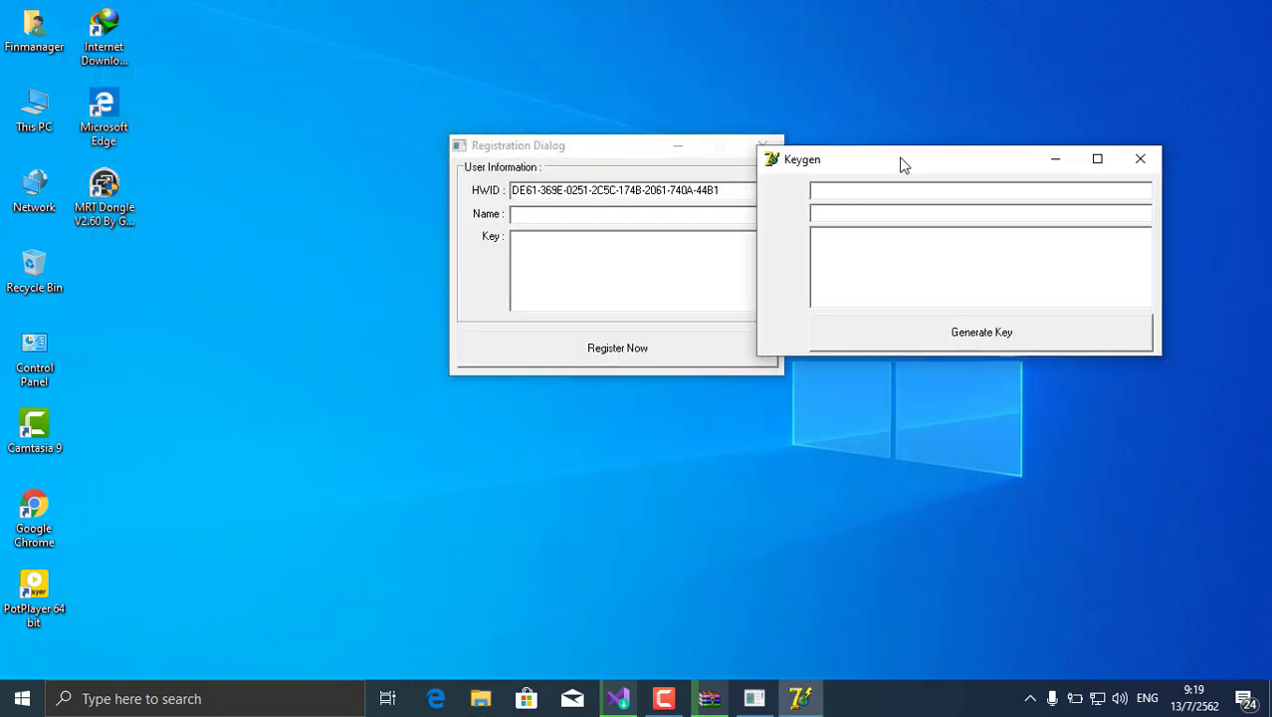
click(573, 148)
drag(574, 148, 397, 134)
drag(880, 165, 764, 117)
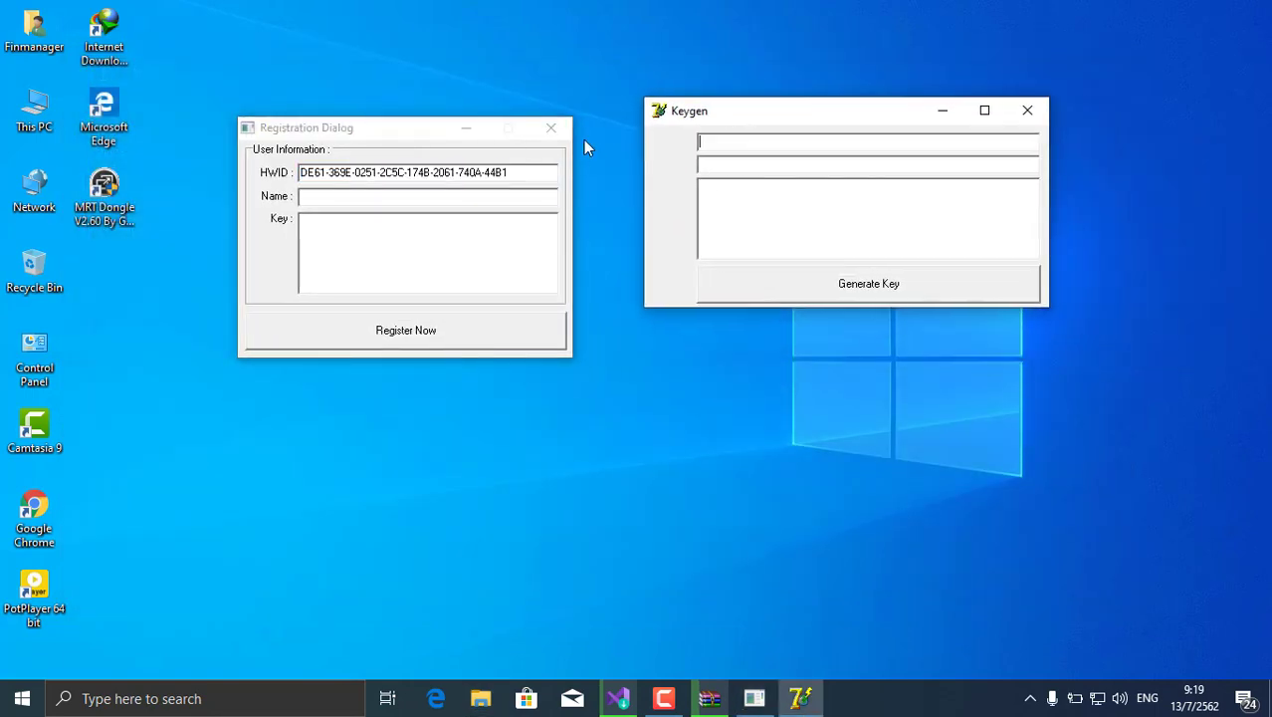
- Copy the HWID from the Registration Dialog into the first field of the Keygen window
click(418, 155)
right_click(359, 179)
click(389, 230)
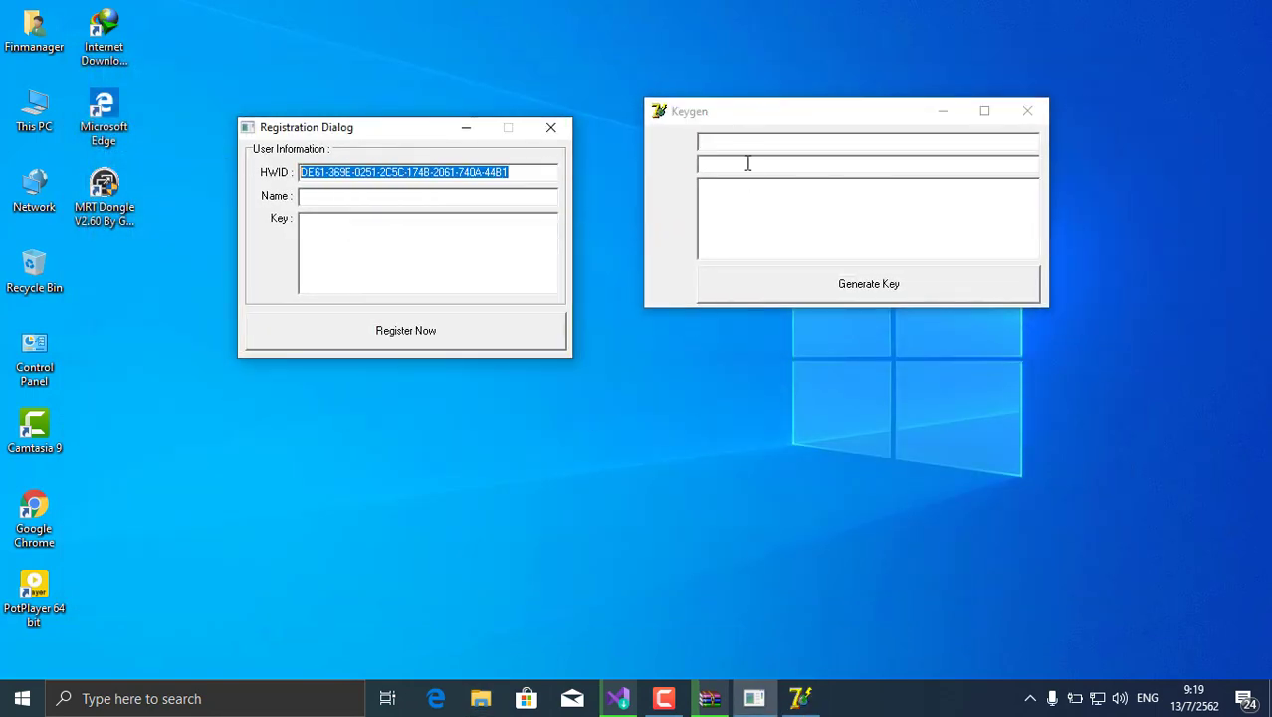
right_click(740, 142)
click(782, 225)
click(743, 170)
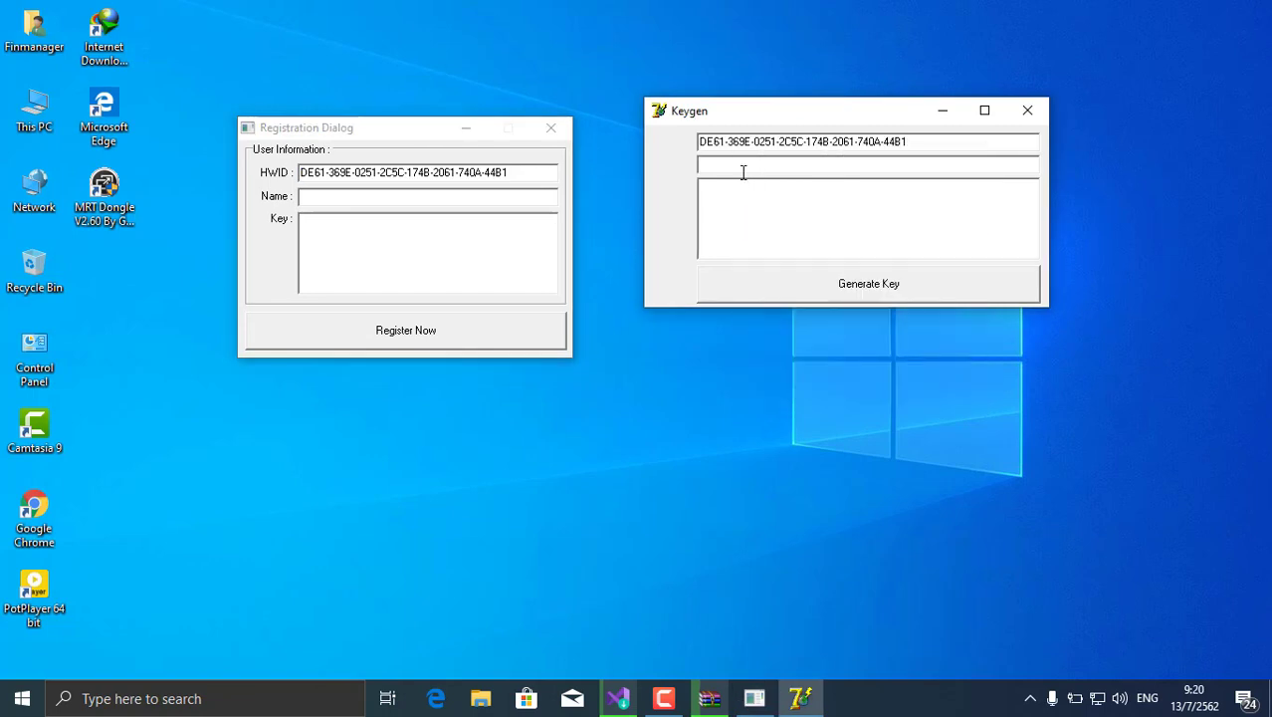
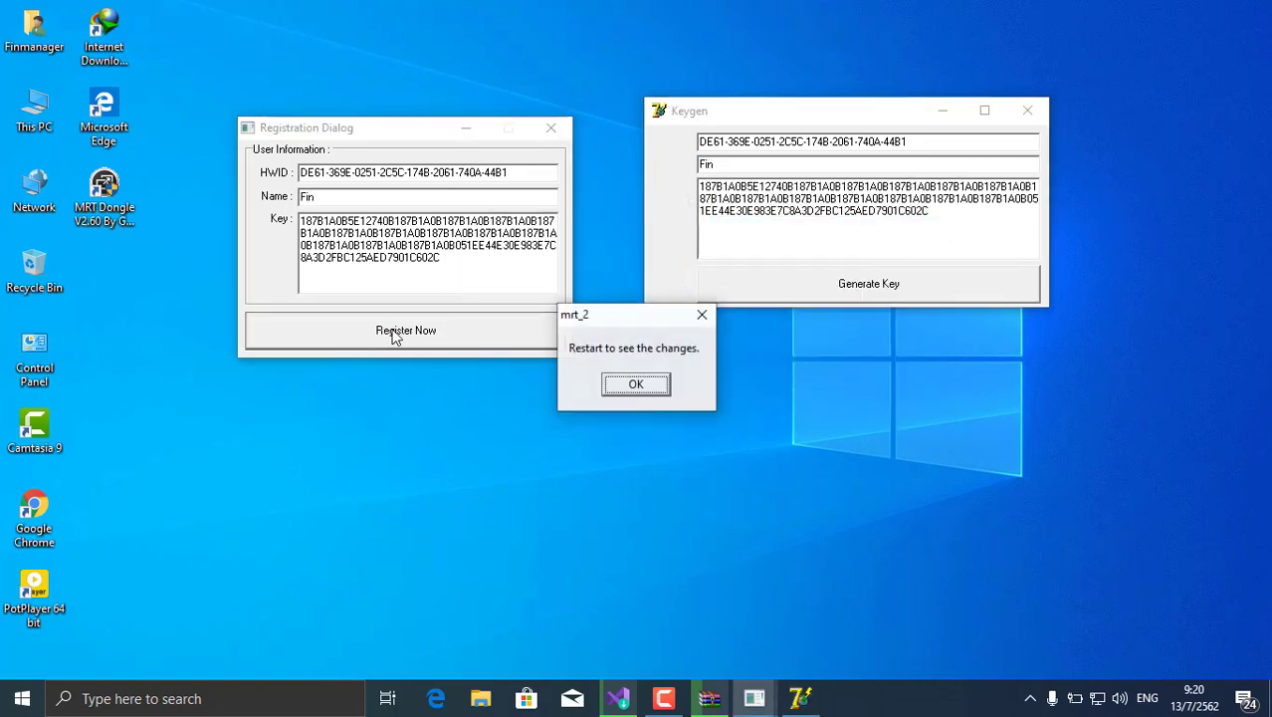
- Dismiss the restart message and run MRT Dongle V2.60 from the desktop as administrator
click(635, 384)
right_click(105, 194)
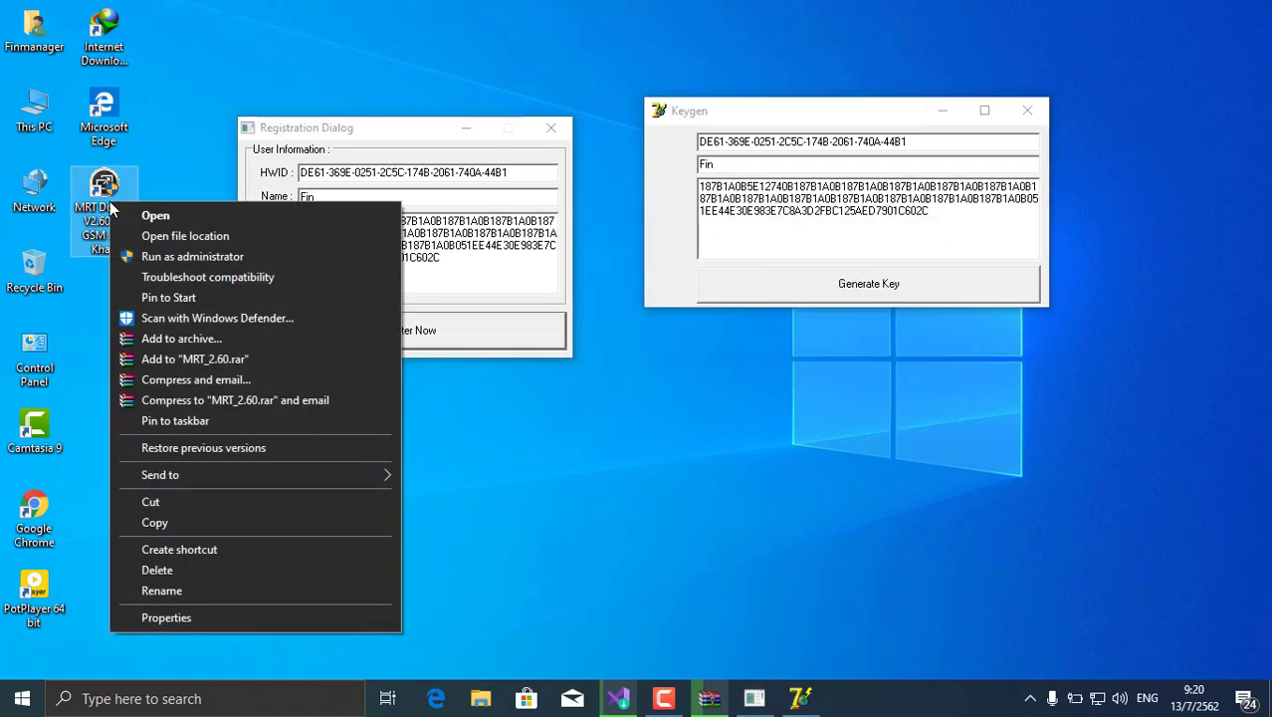
click(130, 257)
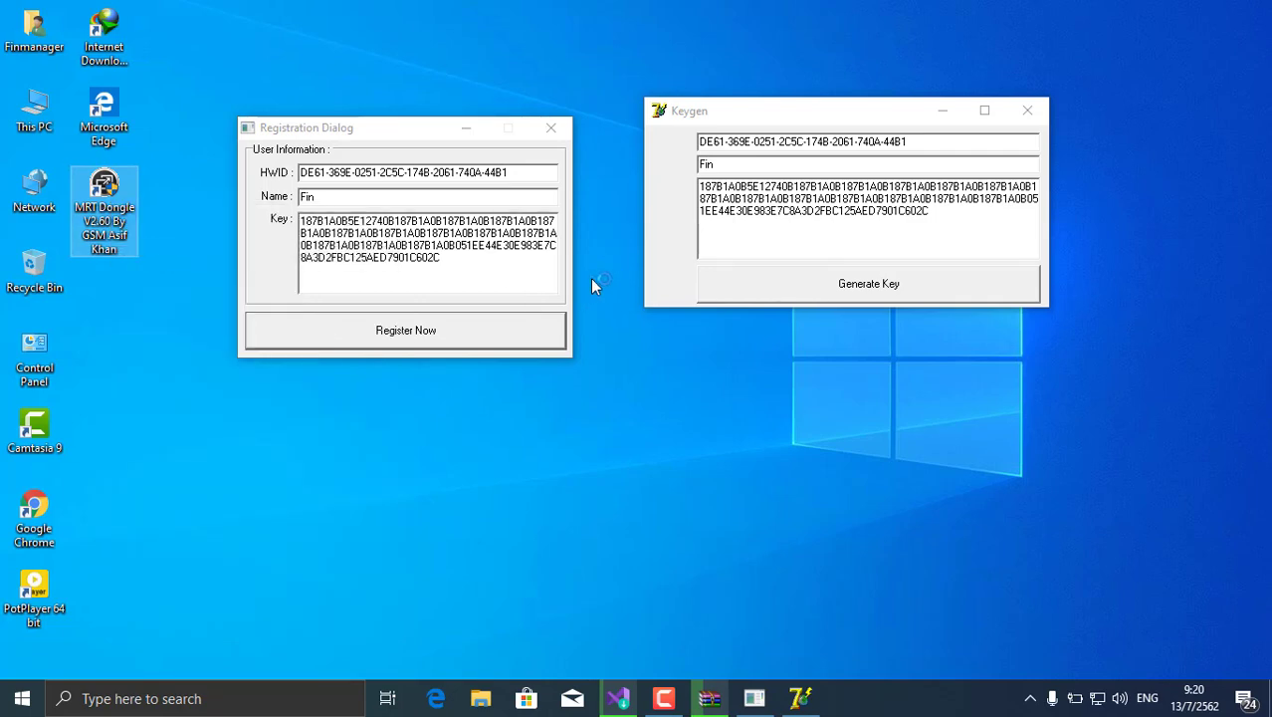
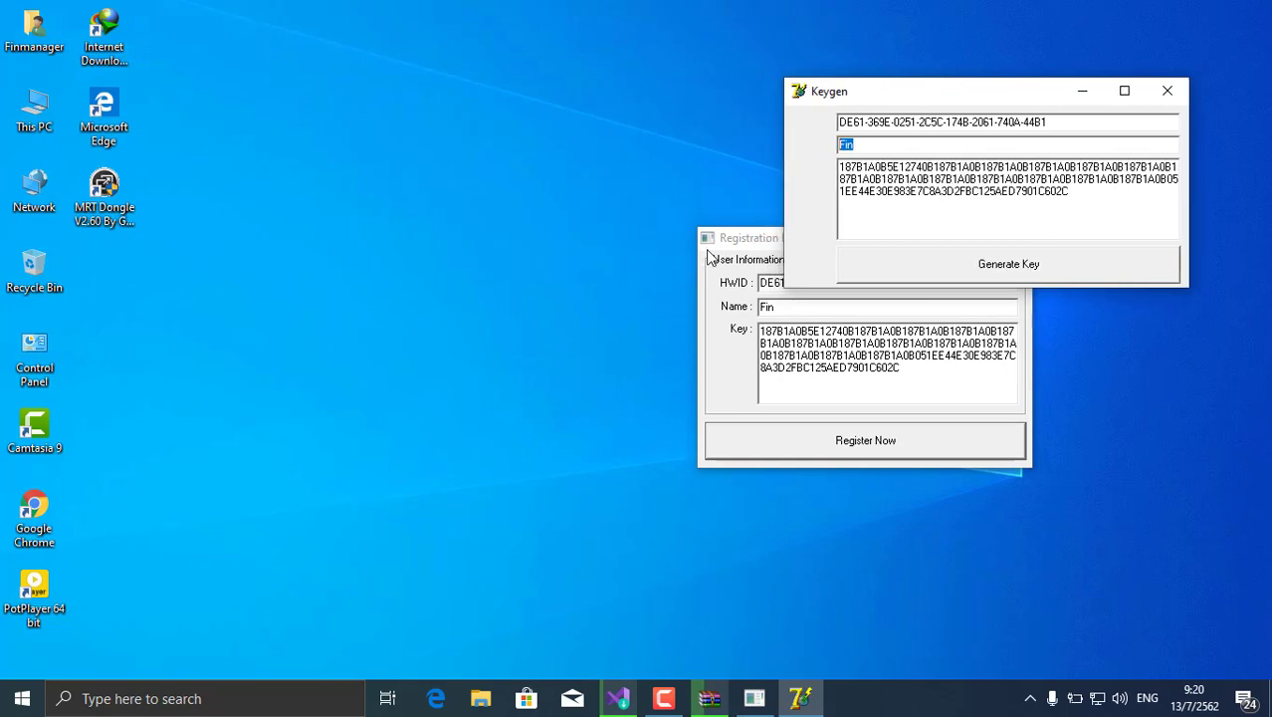
- Move the Registration Dialog and the MRT Software window apart, and close the Registration Dialog and Keygen windows
drag(766, 242, 873, 260)
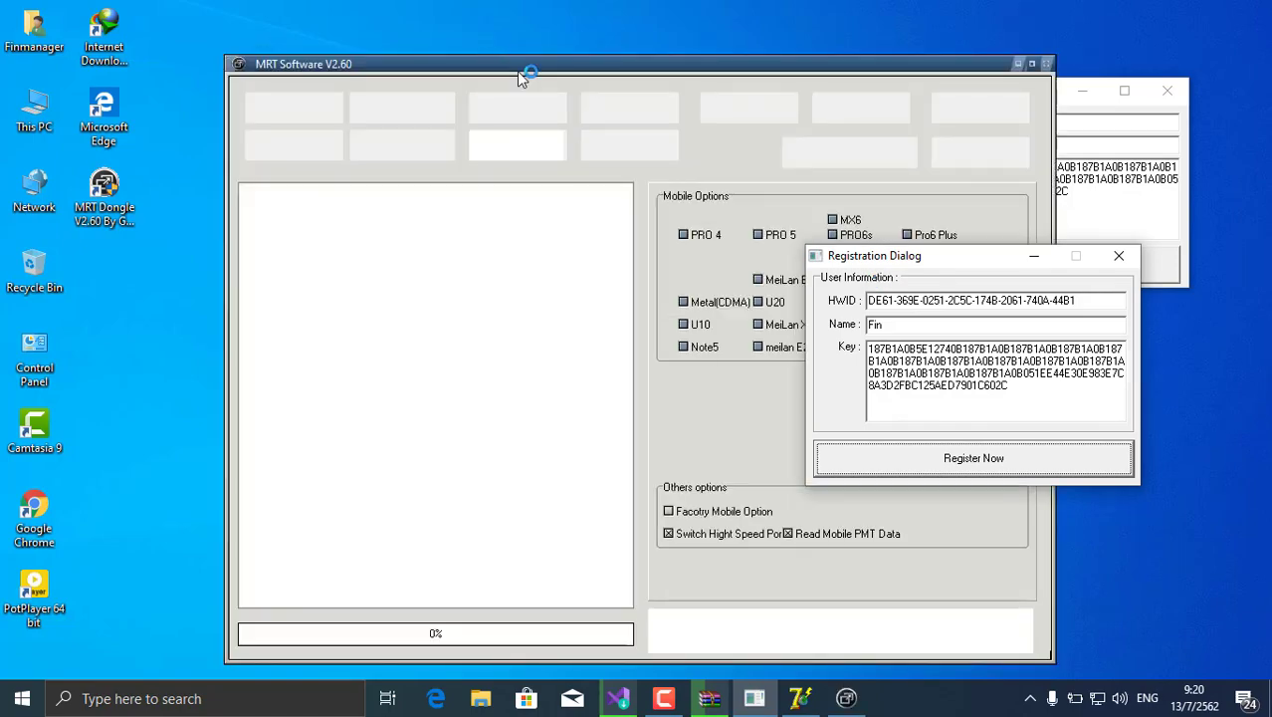
drag(526, 66, 447, 25)
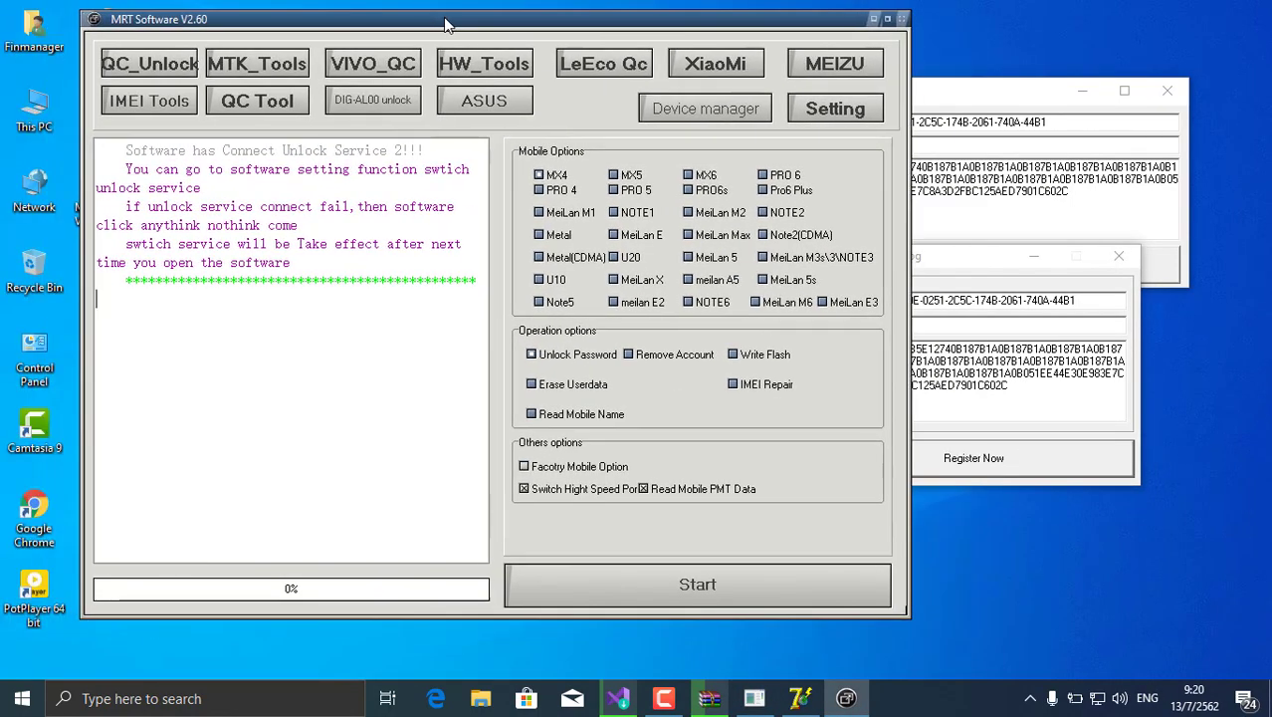
click(1118, 257)
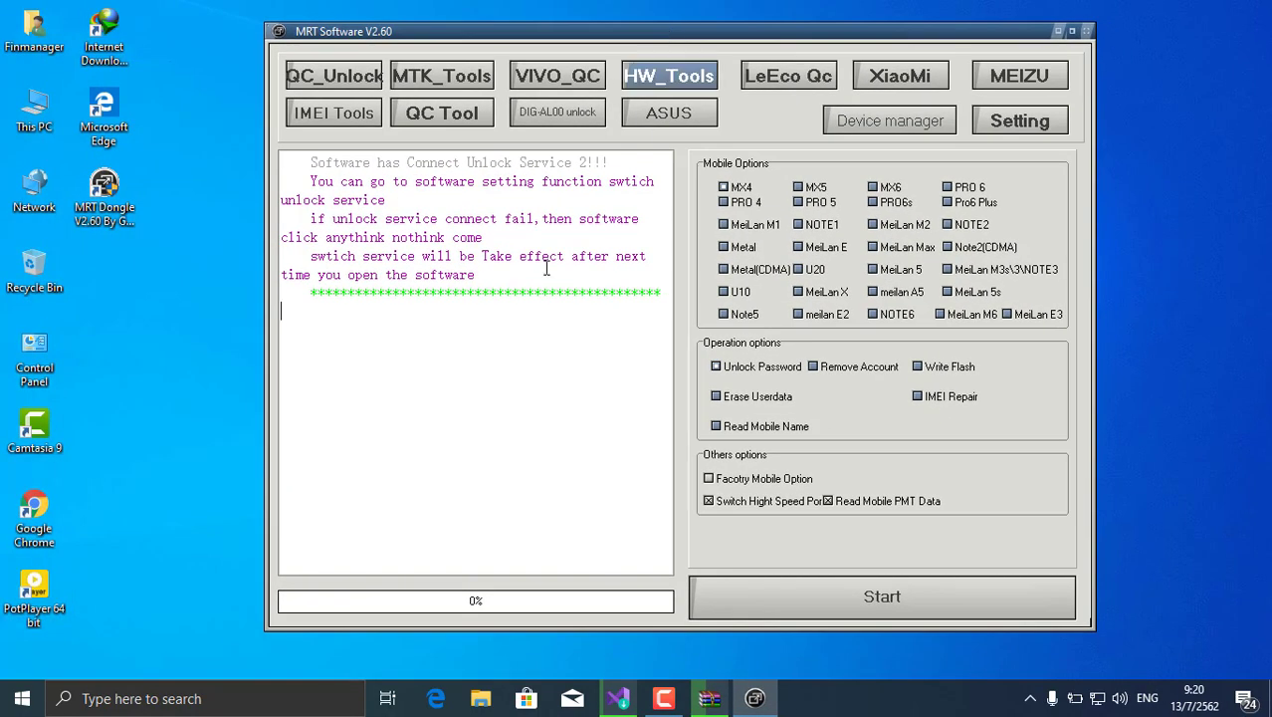
- Close MRT Software V2.60 and relaunch it from its desktop shortcut
click(1088, 31)
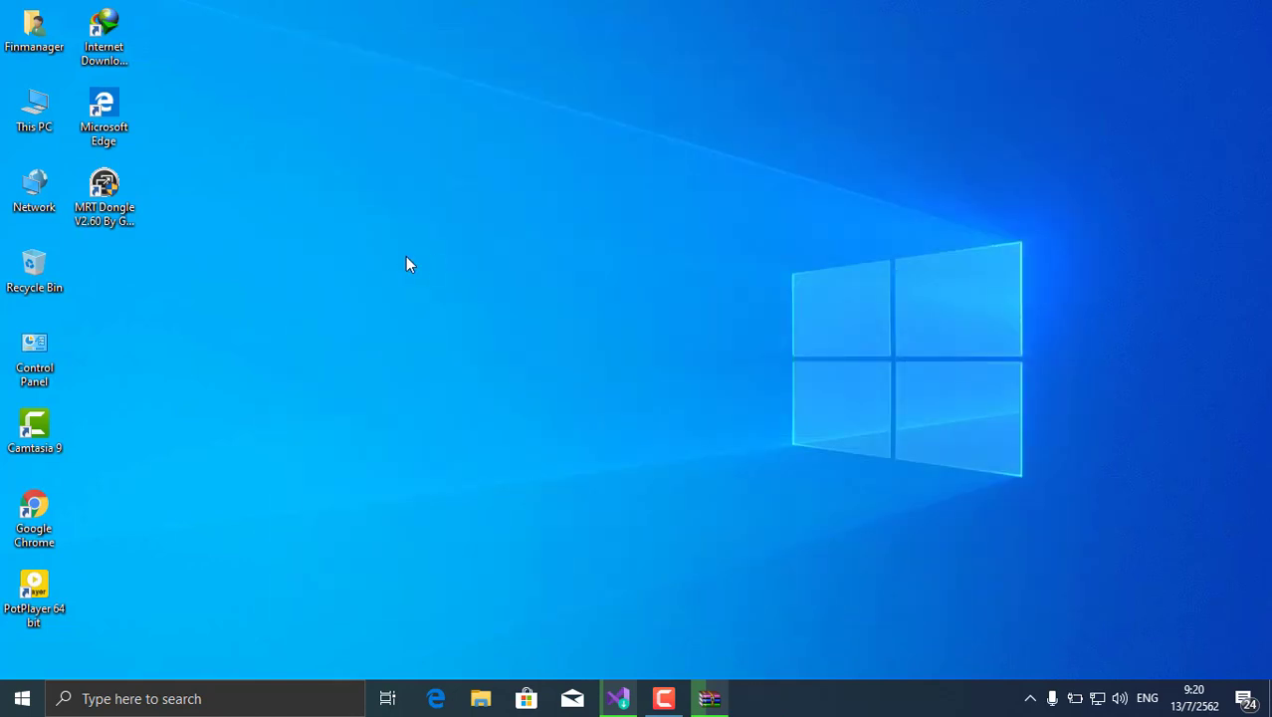
double_click(104, 189)
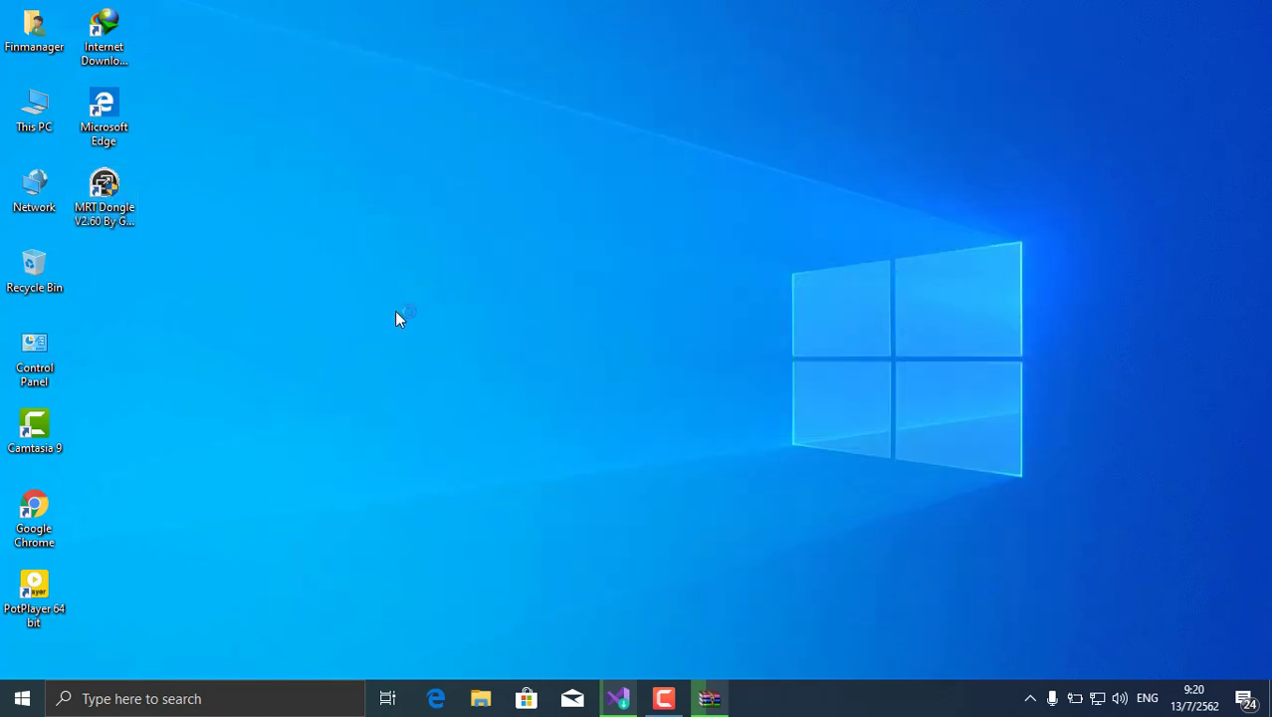
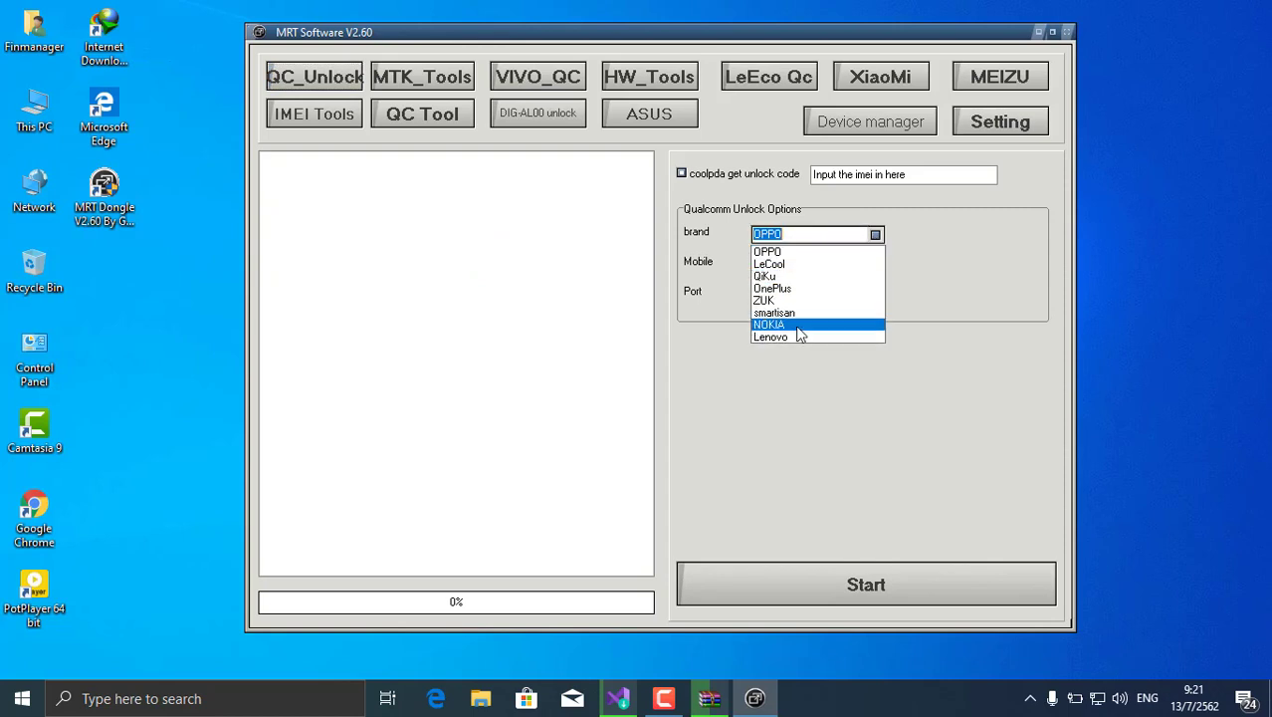
- Choose OPPO as the brand in the Qualcomm Unlock Options and look through its list of mobile models
click(768, 252)
click(875, 265)
click(878, 317)
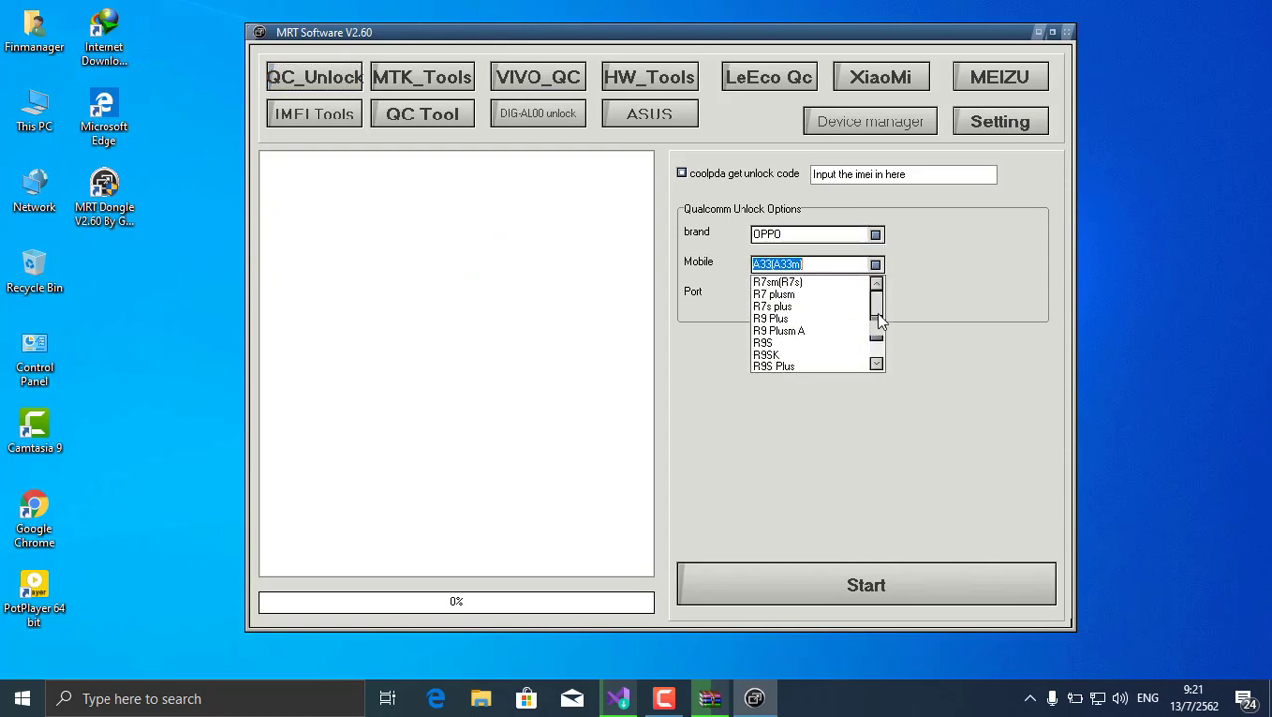
drag(884, 324, 877, 296)
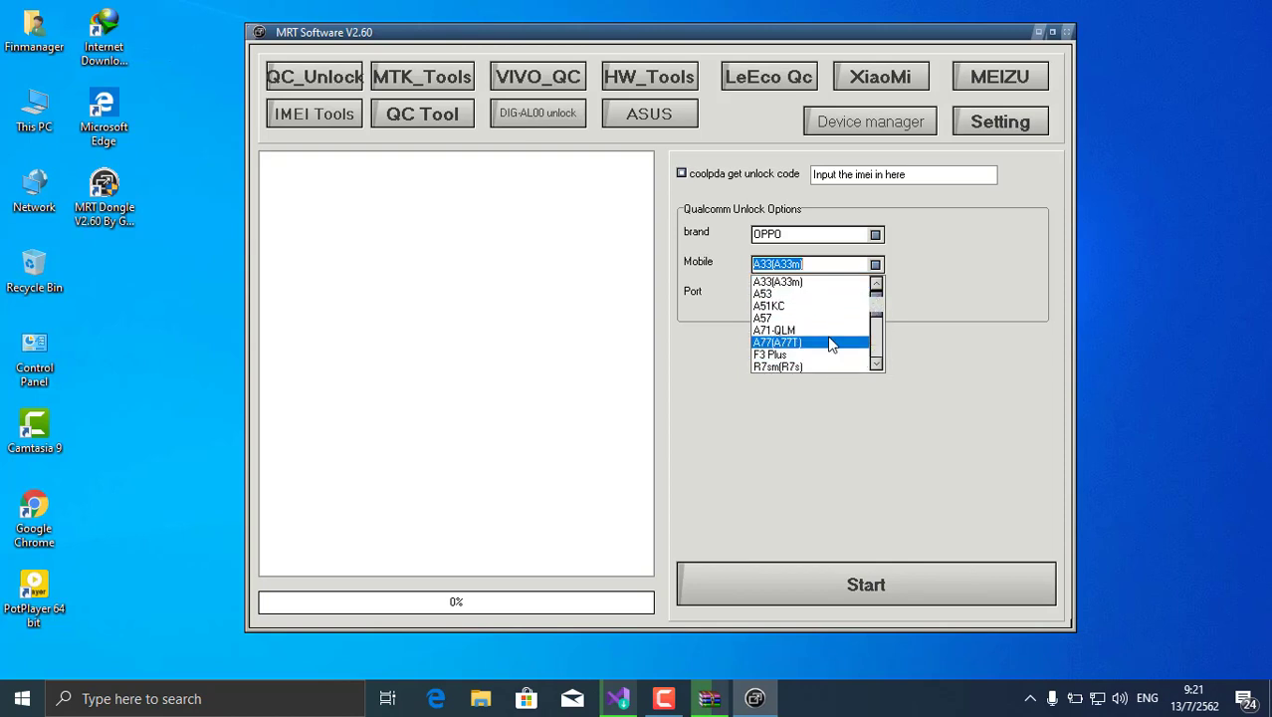
click(733, 297)
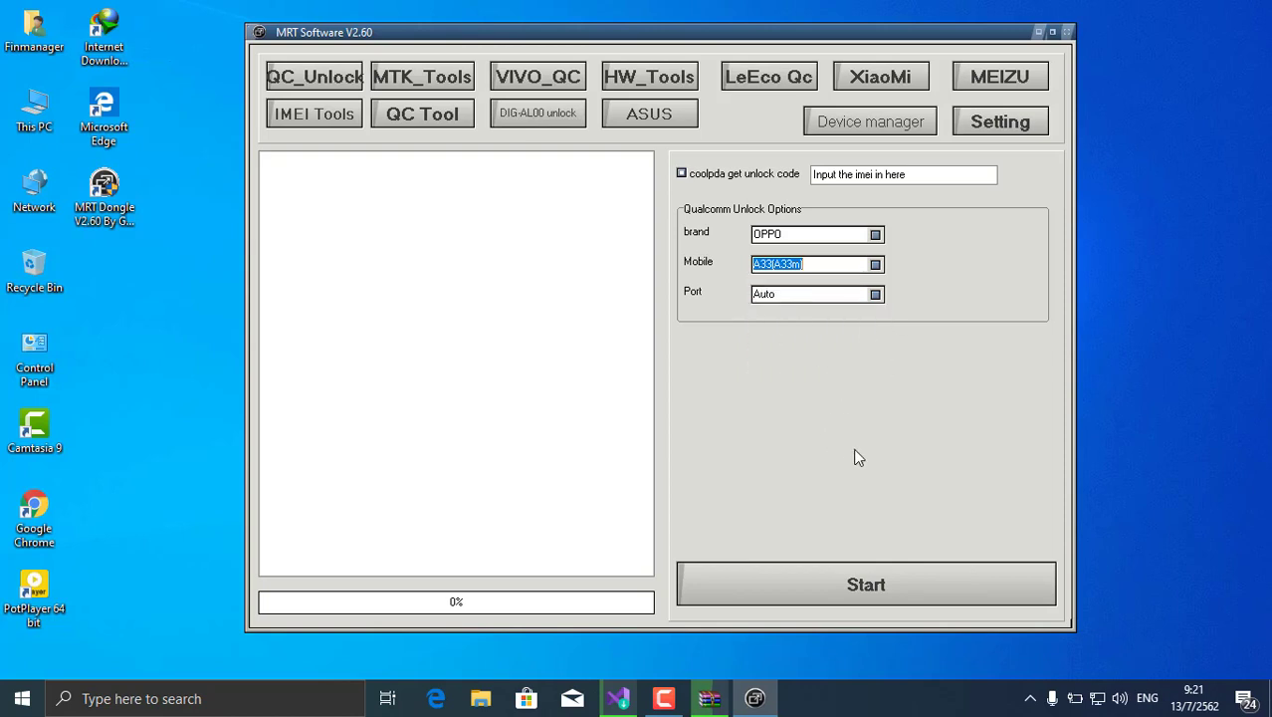
- Close MRT Software V2.60 and refresh the desktop
click(1067, 32)
right_click(417, 197)
click(453, 251)
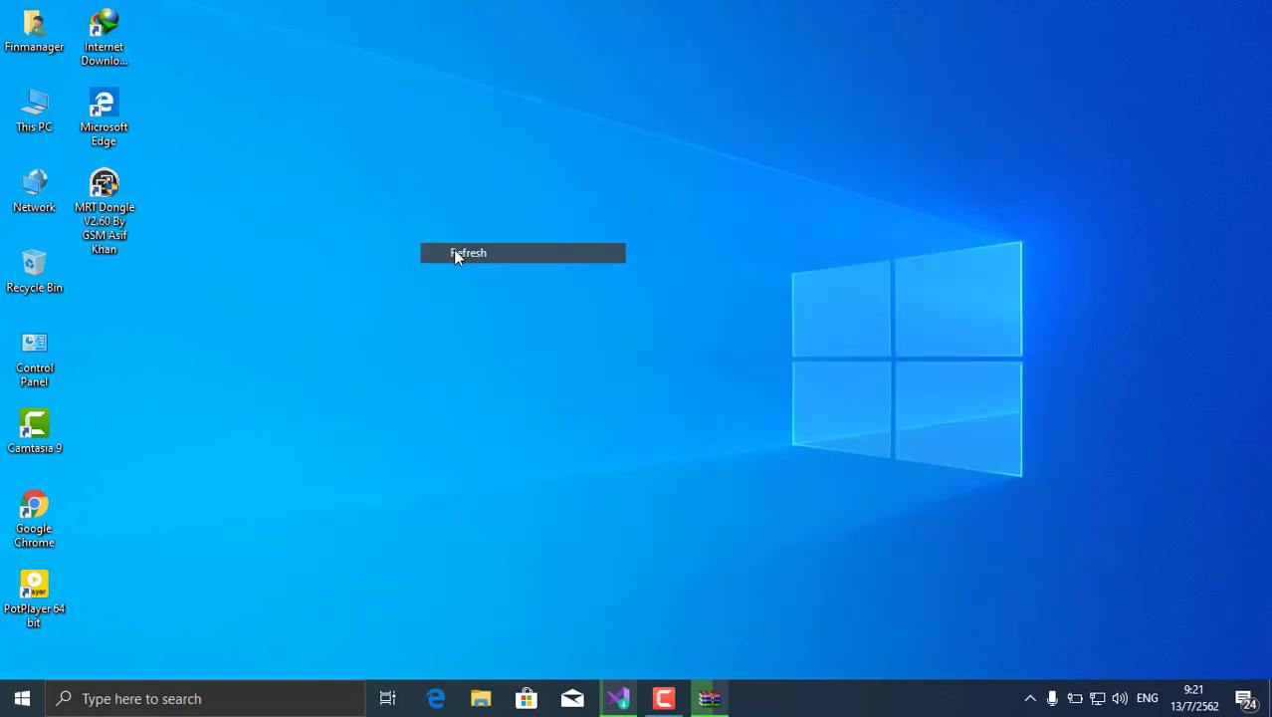